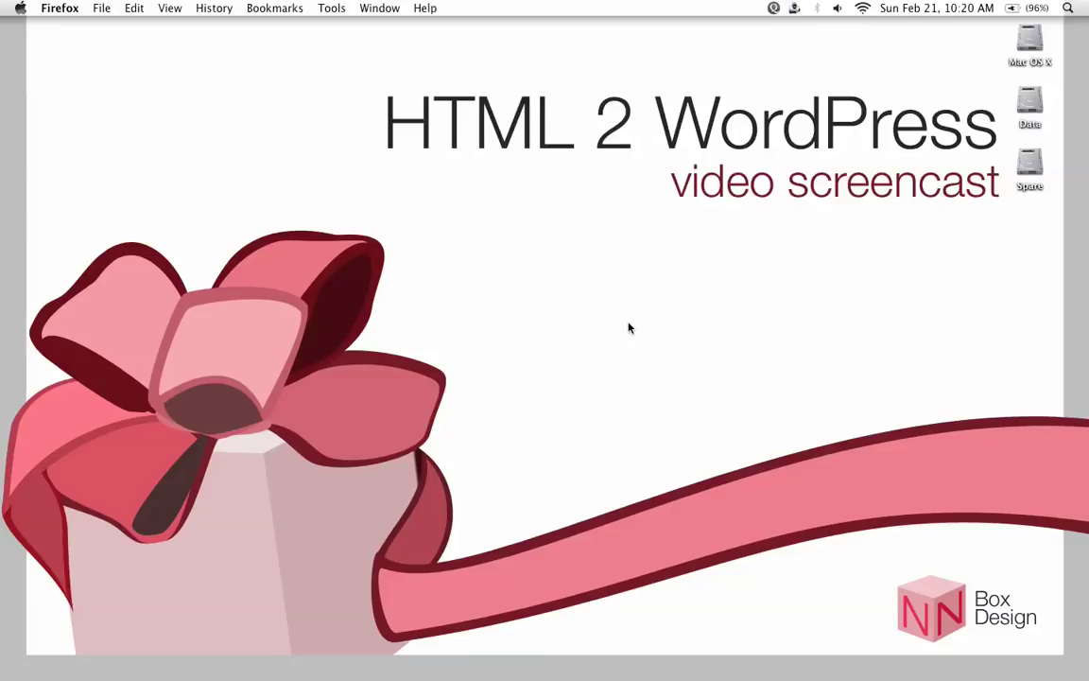
Bring up the HTML 2 WordPress Dashboard in Firefox and open the public blog in a separate tab
mouse_move(368, 673)
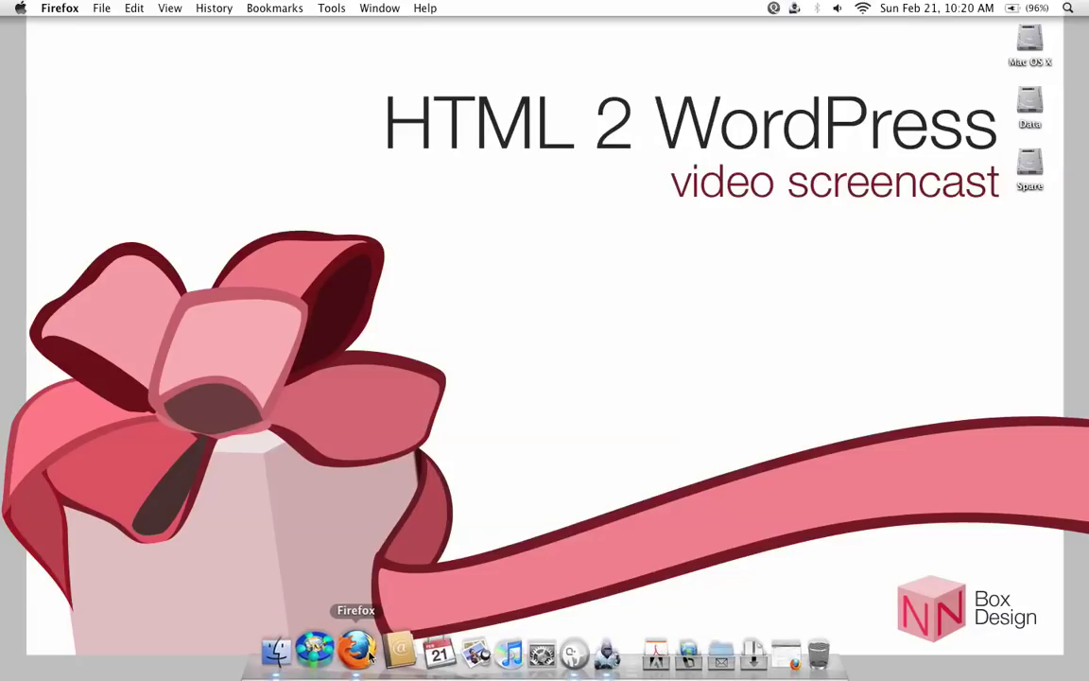
left_click(368, 652)
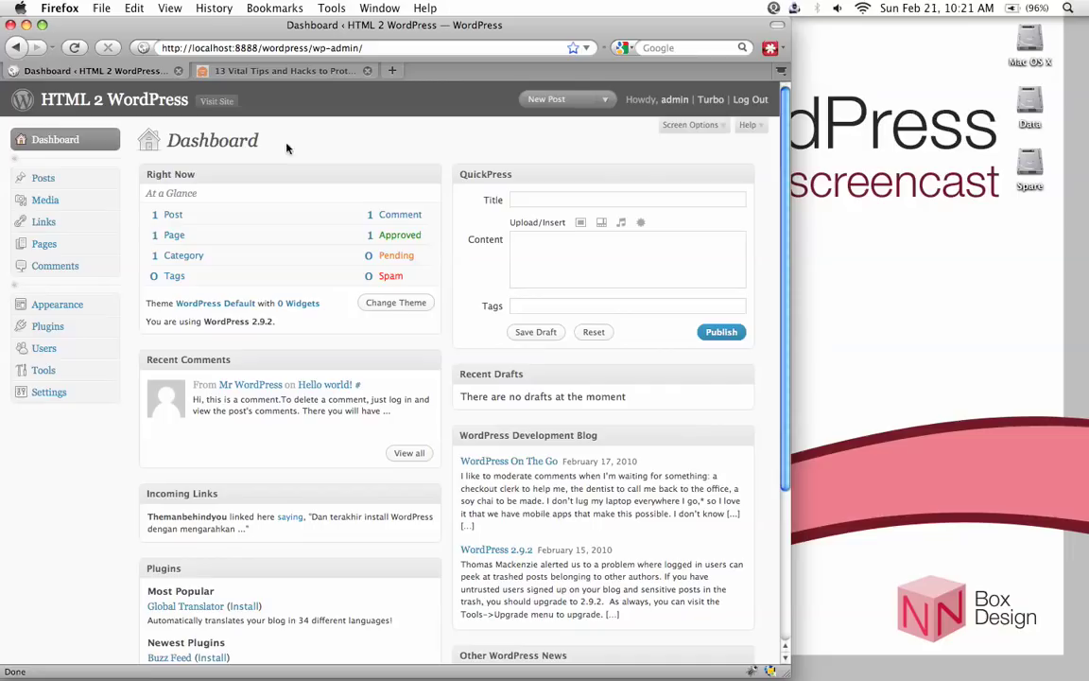
right_click(219, 108)
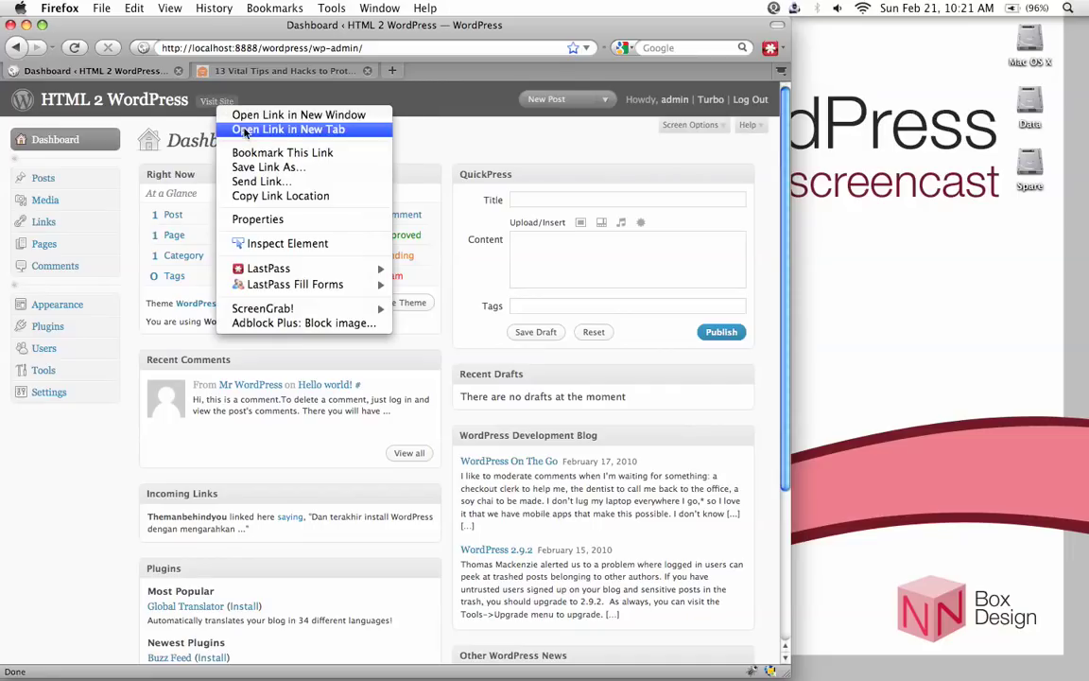
left_click(269, 131)
left_click(456, 70)
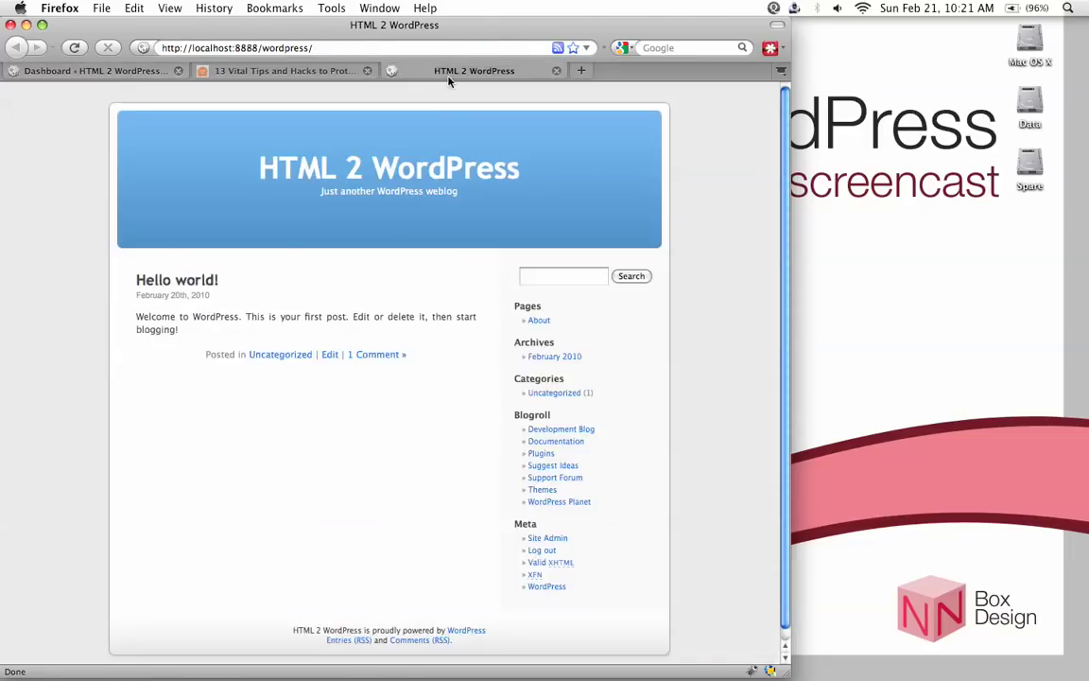
scroll(434, 340, "down", 1)
scroll(378, 312, "up", 1)
left_click(120, 76)
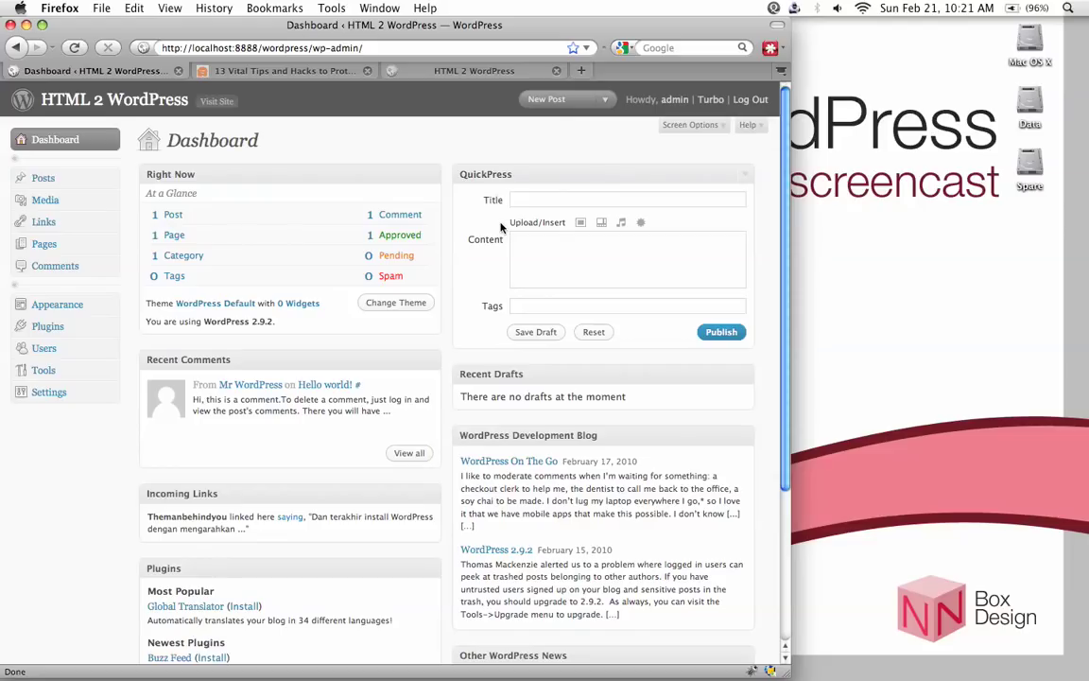
Open the Add New User form from the Users menu
left_click(110, 352)
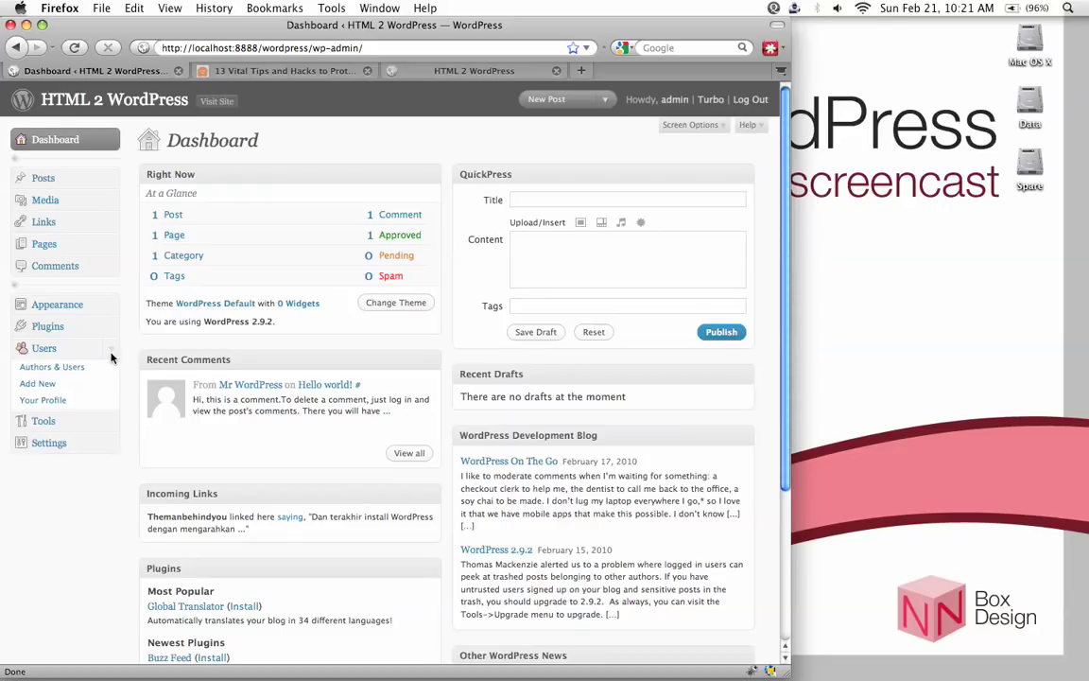
scroll(118, 352, "down", 1)
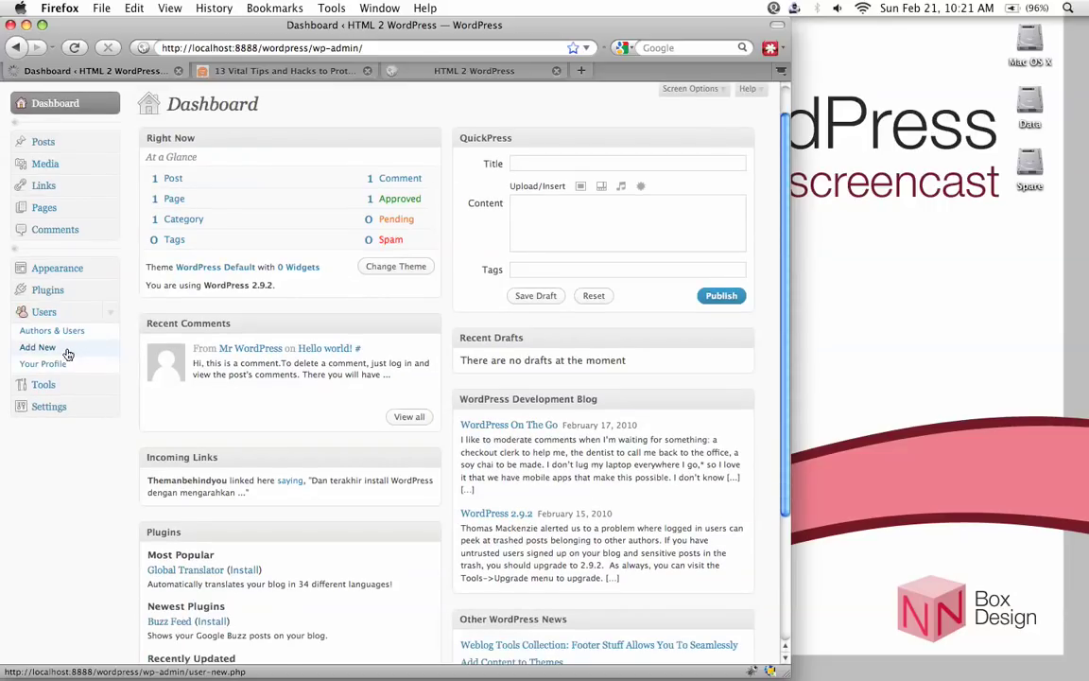
left_click(66, 351)
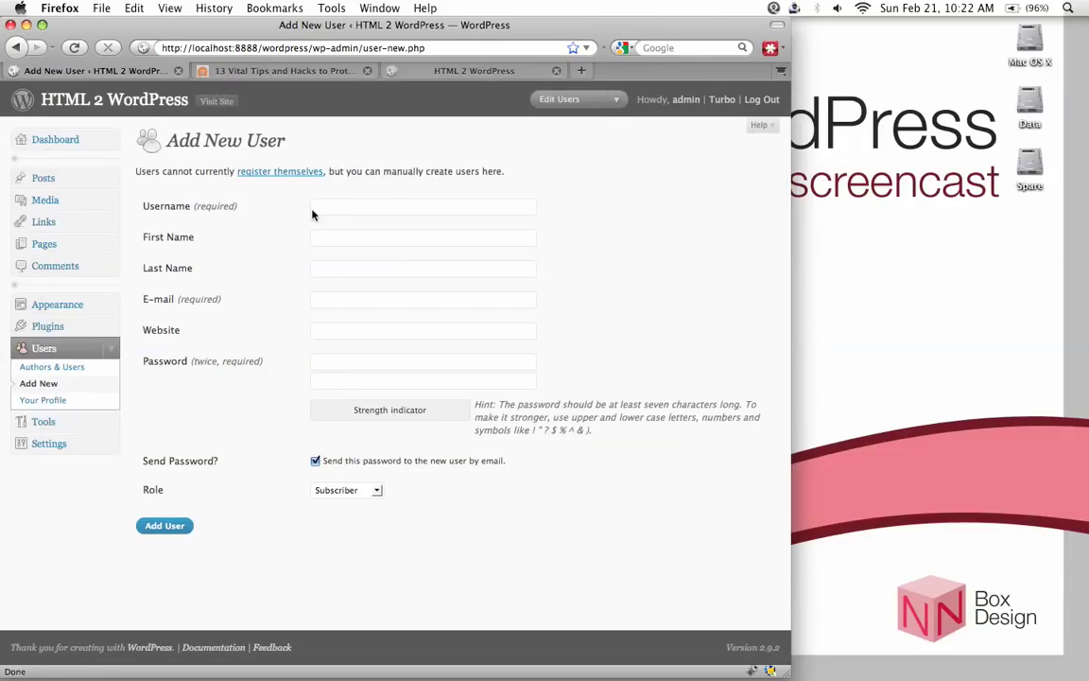
Enter the username anotherName and fill in an e-mail address for the user
left_click(342, 216)
type("anotherName")
left_click(336, 240)
left_click(327, 301)
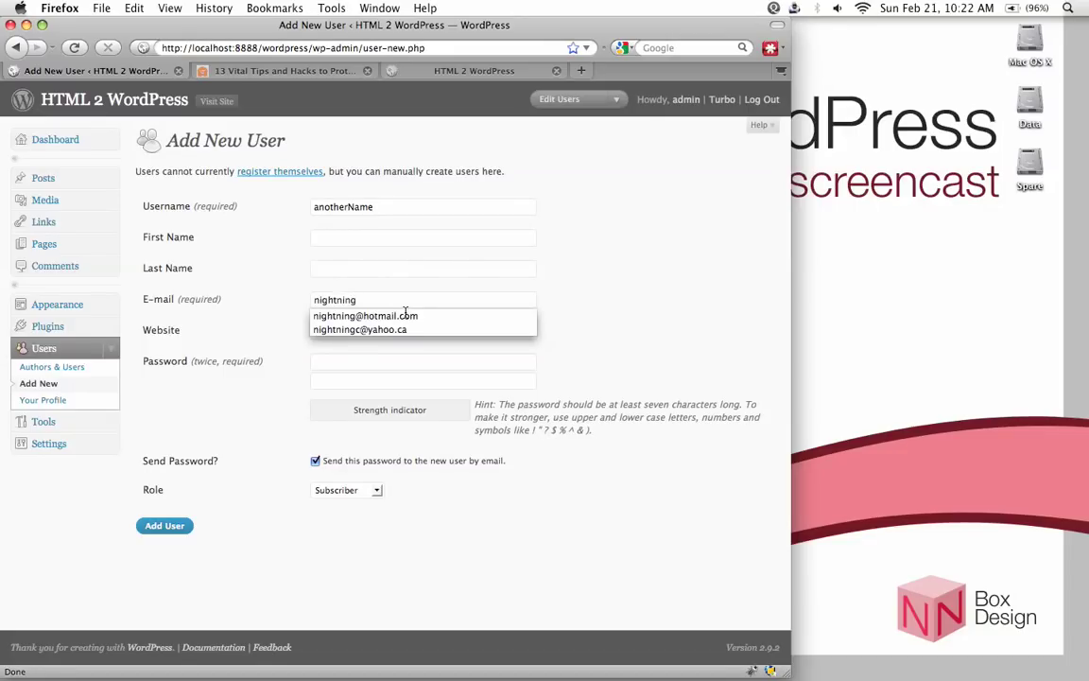
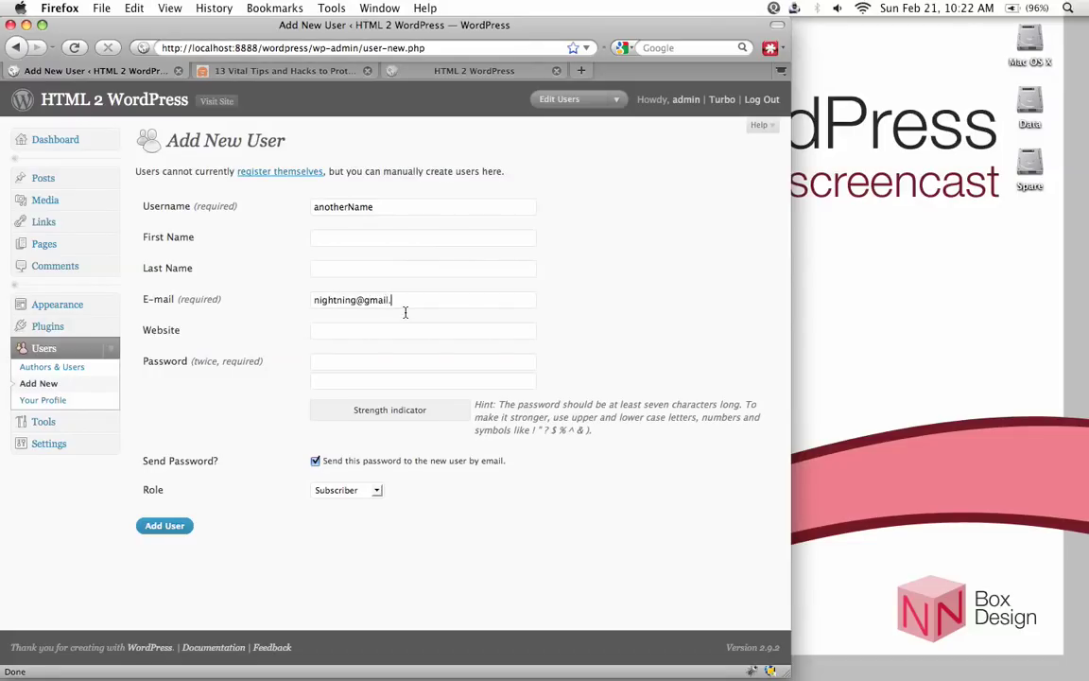
key("Left")
key("Left")
key("Left")
key("Right")
key("Right")
key("Right")
Search the web for '10 minute mail' and open the 10minutemail.com site in a new tab
left_click(582, 70)
left_click(701, 49)
type("1")
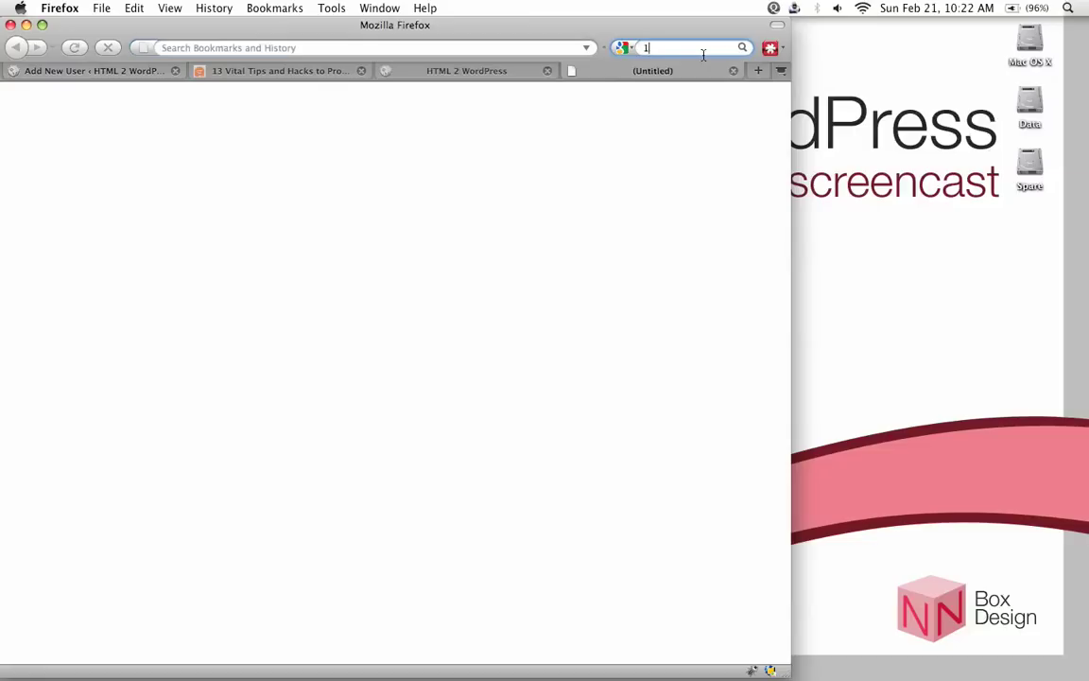
type("0 min")
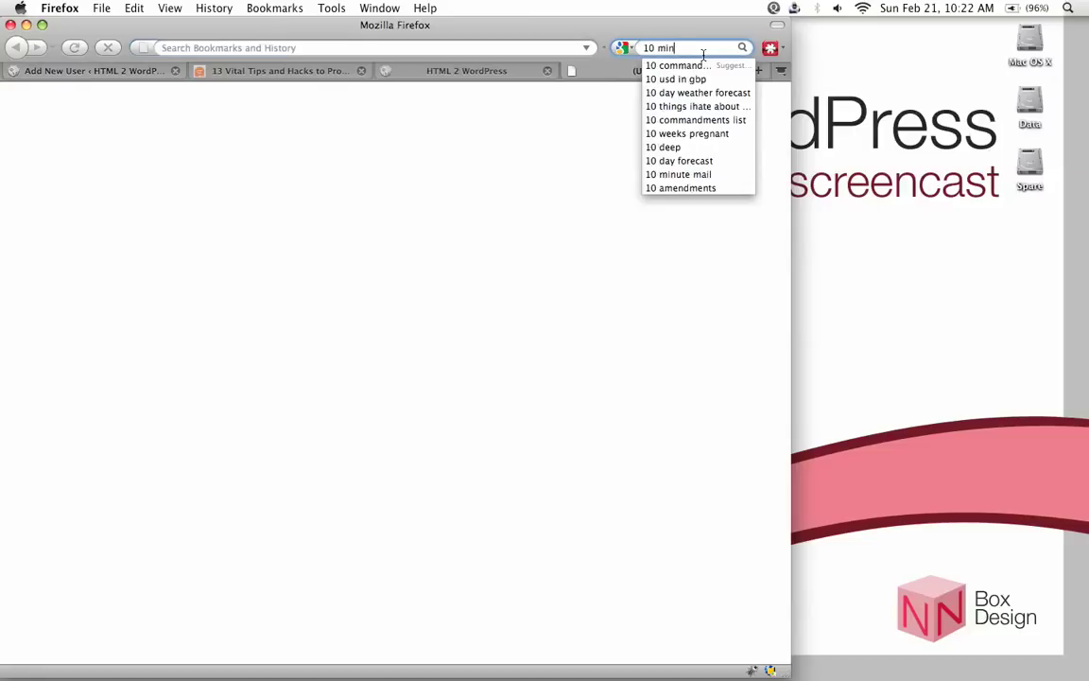
type("ute mail")
key("Return")
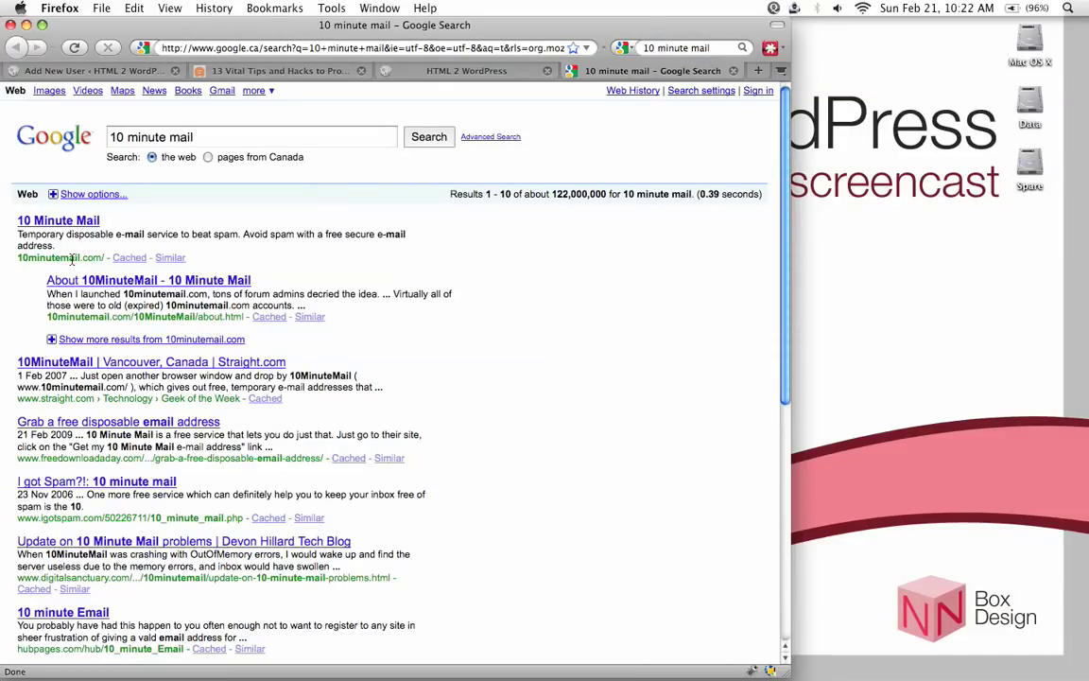
left_click(68, 220)
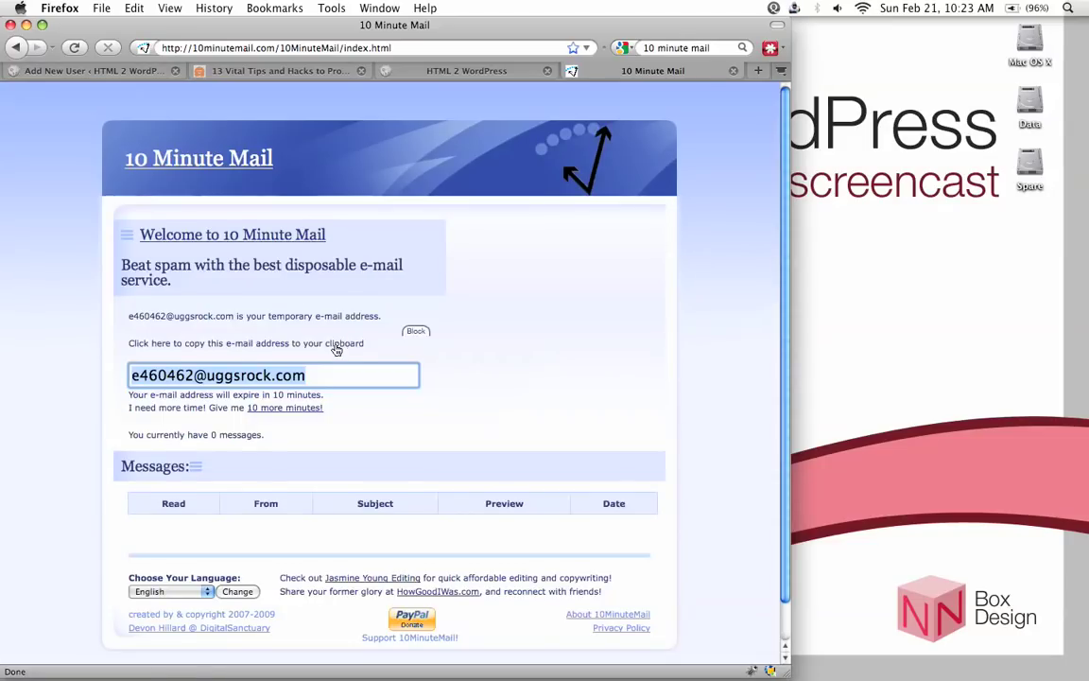
Select the temporary e-mail address and return to the Add New User form
scroll(332, 347, "down", 1)
left_click(269, 340)
left_click_drag(322, 342, 123, 340)
key("super+c")
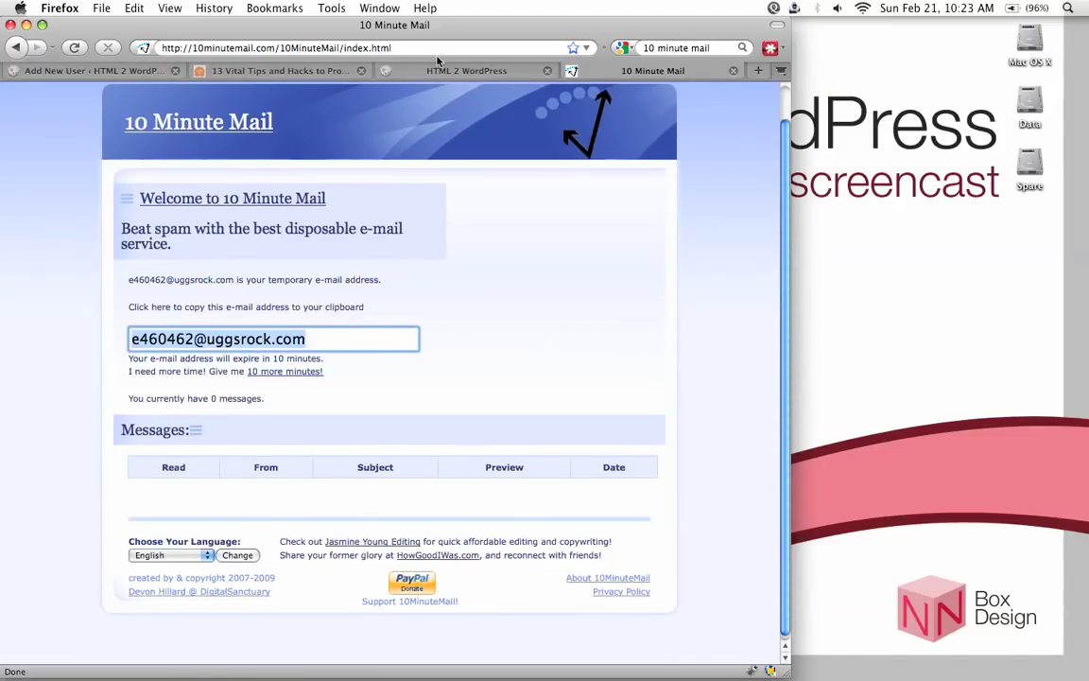
left_click(90, 71)
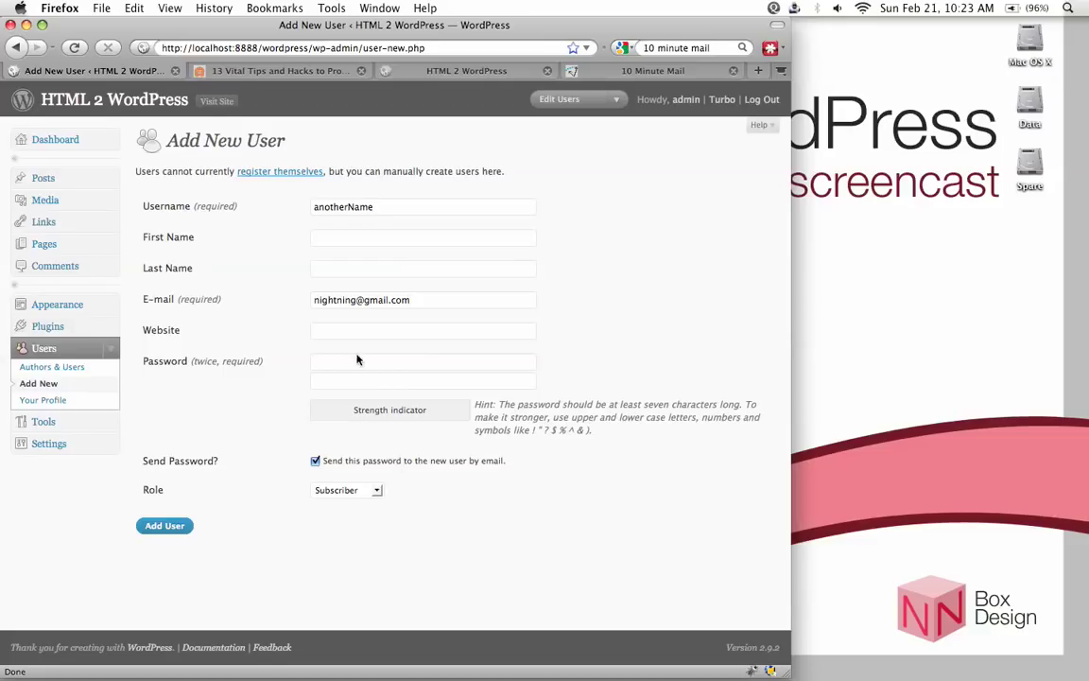
Replace the e-mail with the pasted temporary address and enter a strong password
left_click_drag(424, 310, 303, 295)
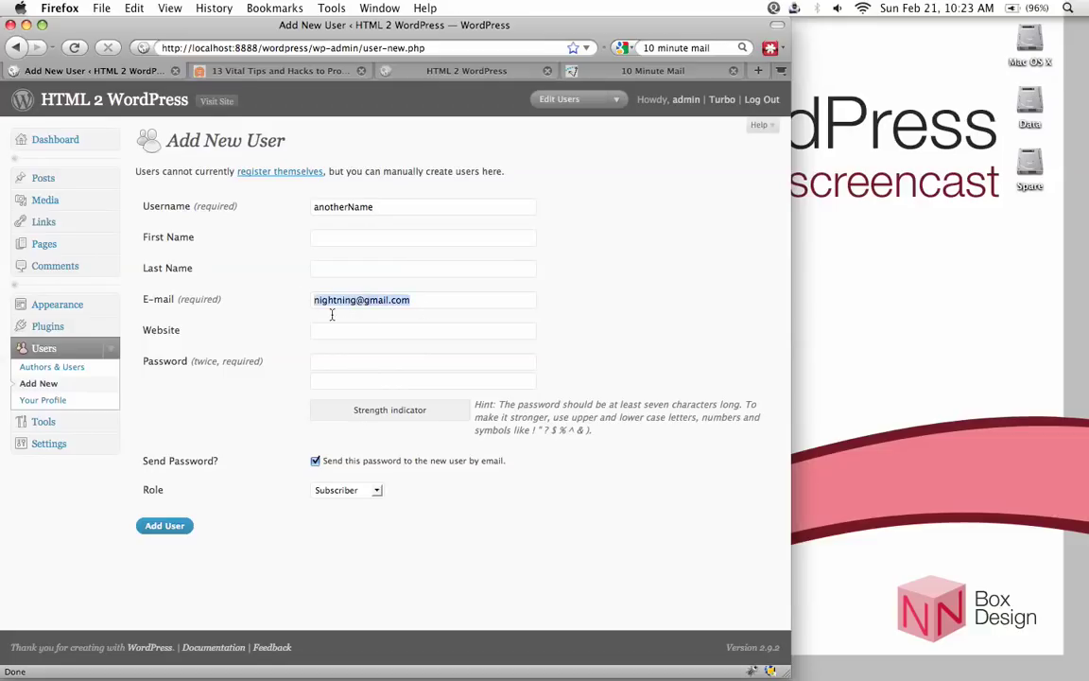
key("super+v")
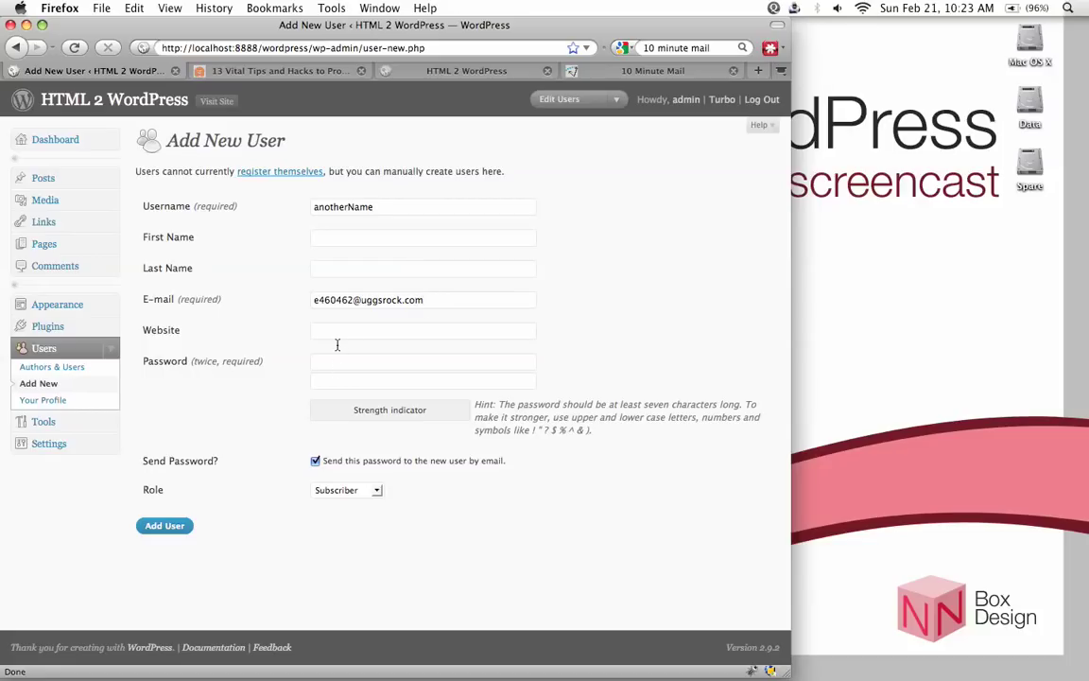
left_click(345, 361)
type("••••••••")
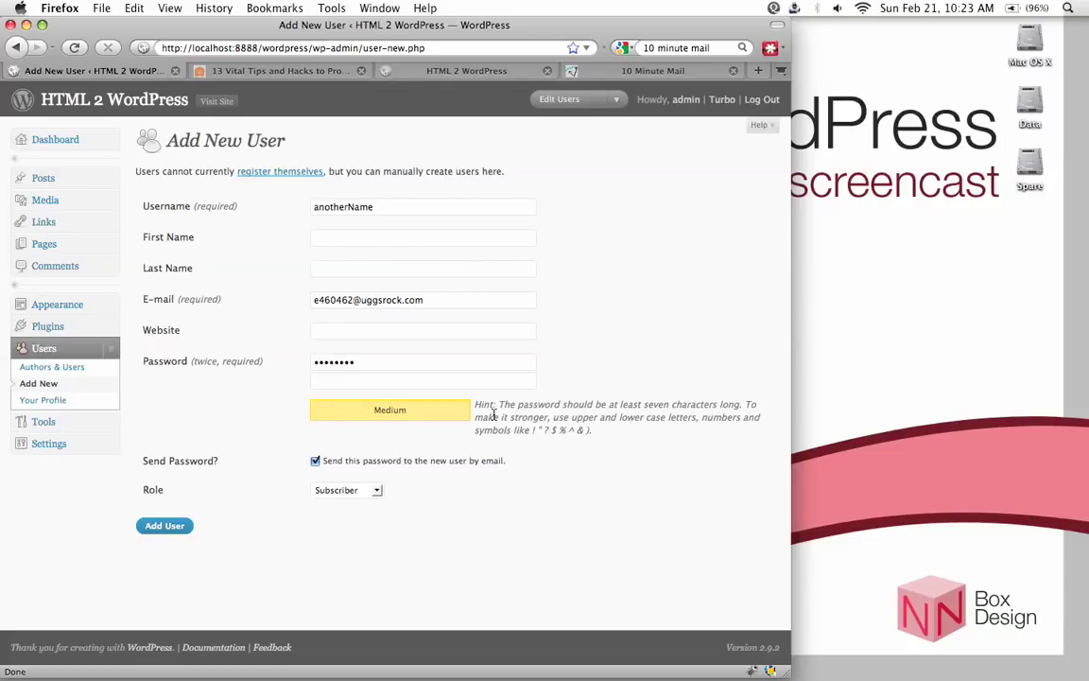
type("•••••••••••••••")
Set the role to Administrator, turn off e-mailing the password, and add the user
left_click(325, 493)
left_click(352, 519)
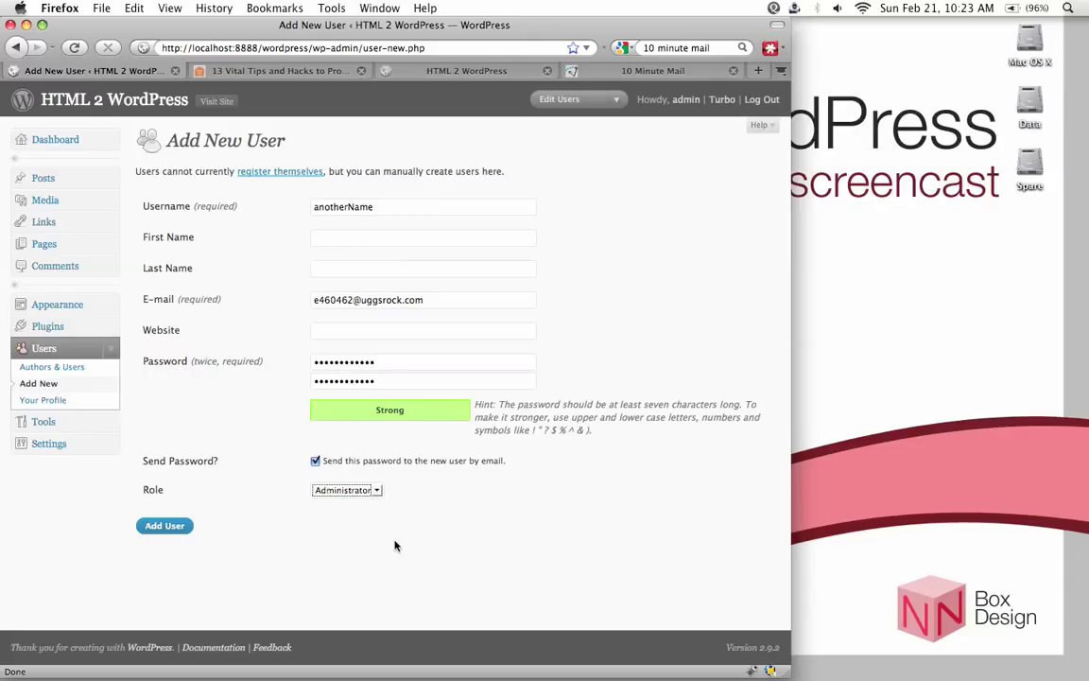
left_click(395, 546)
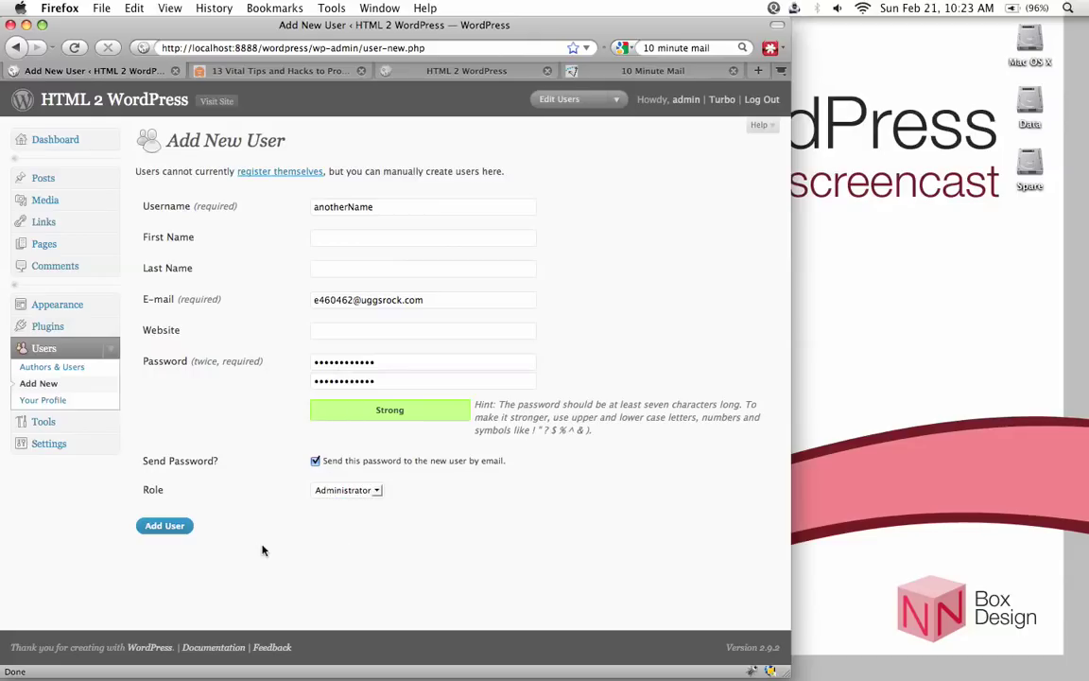
left_click(315, 460)
left_click(183, 530)
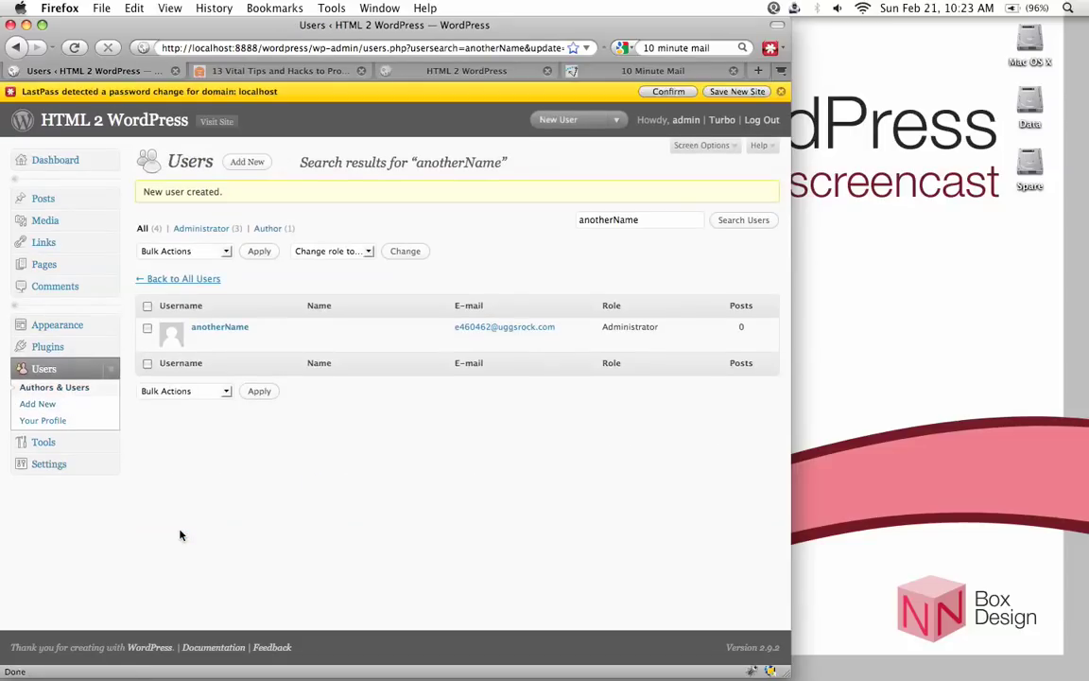
Dismiss the LastPass notification bar and log out of the admin account
left_click(781, 92)
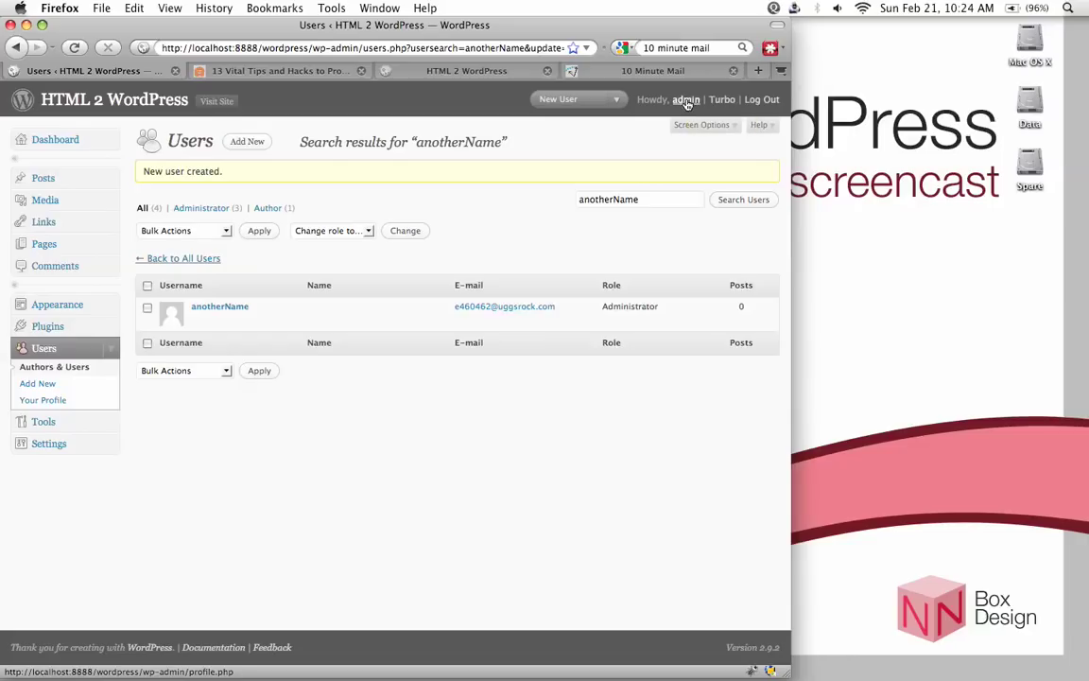
mouse_move(238, 316)
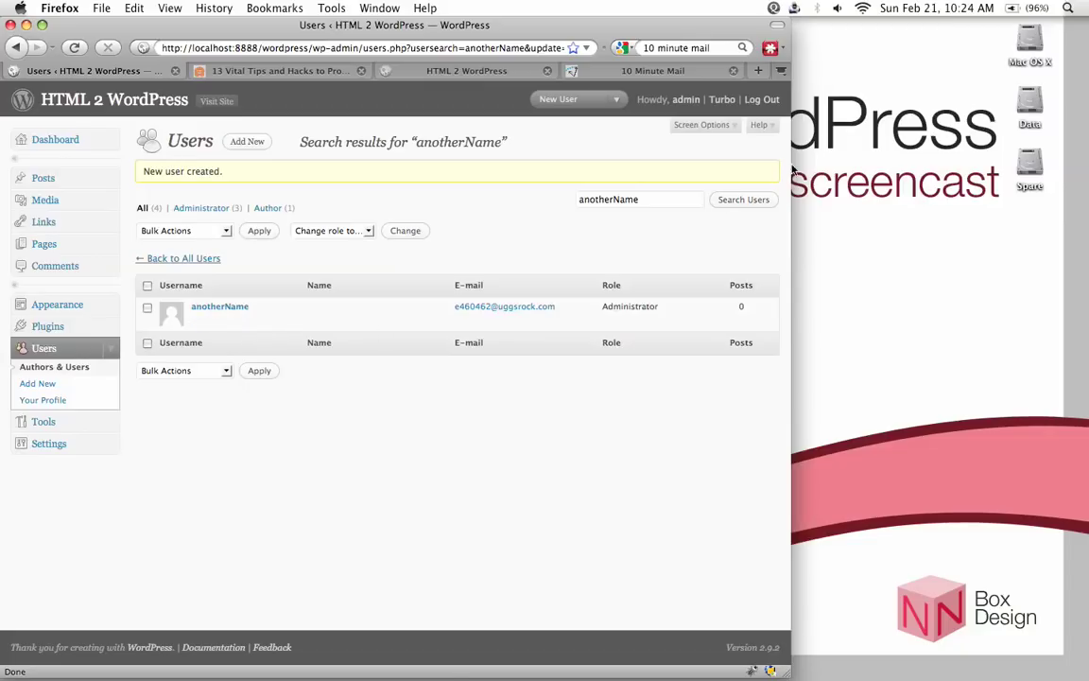
left_click(761, 99)
Log in as anotherName with its password
left_click(359, 311)
type("a")
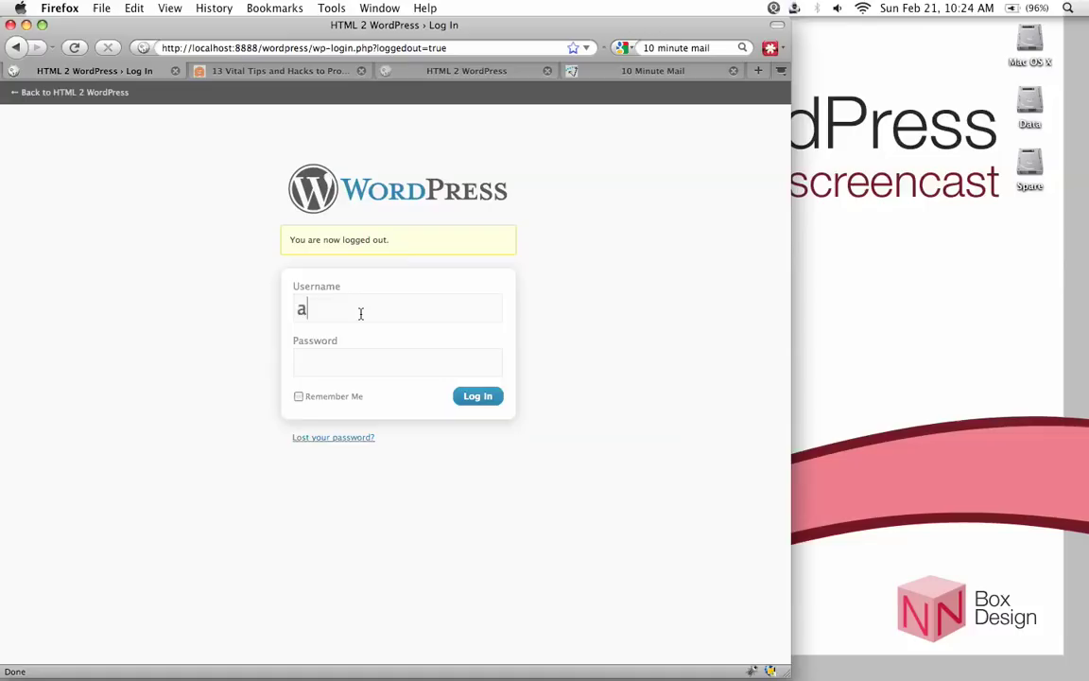
type("notherName")
key("Tab")
type("••••••••••••")
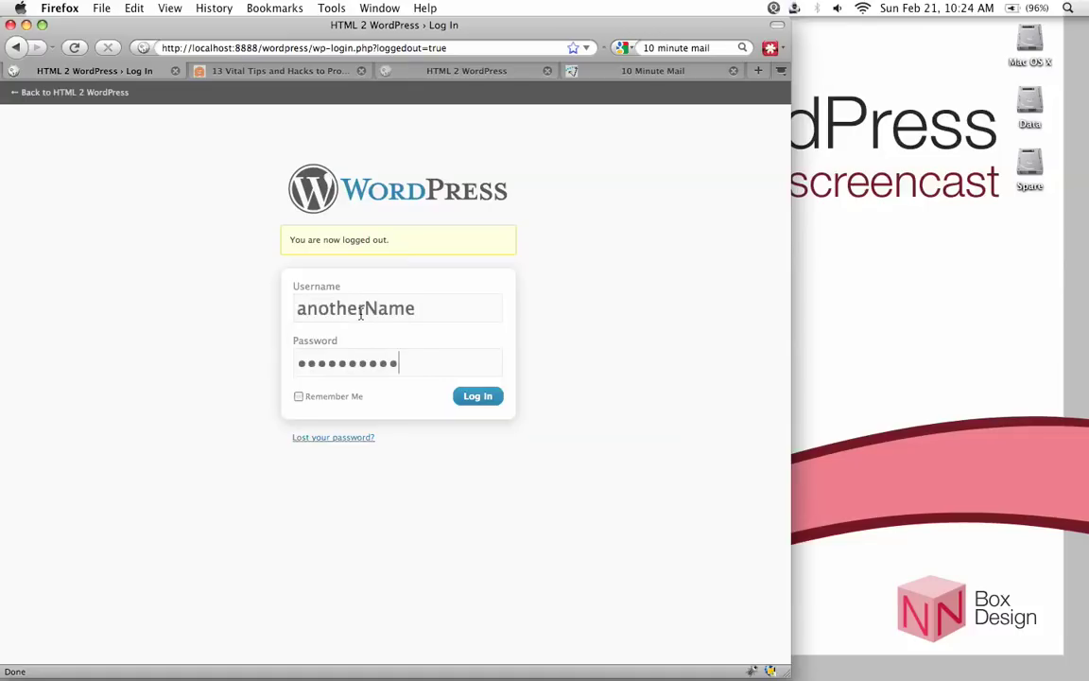
left_click(477, 395)
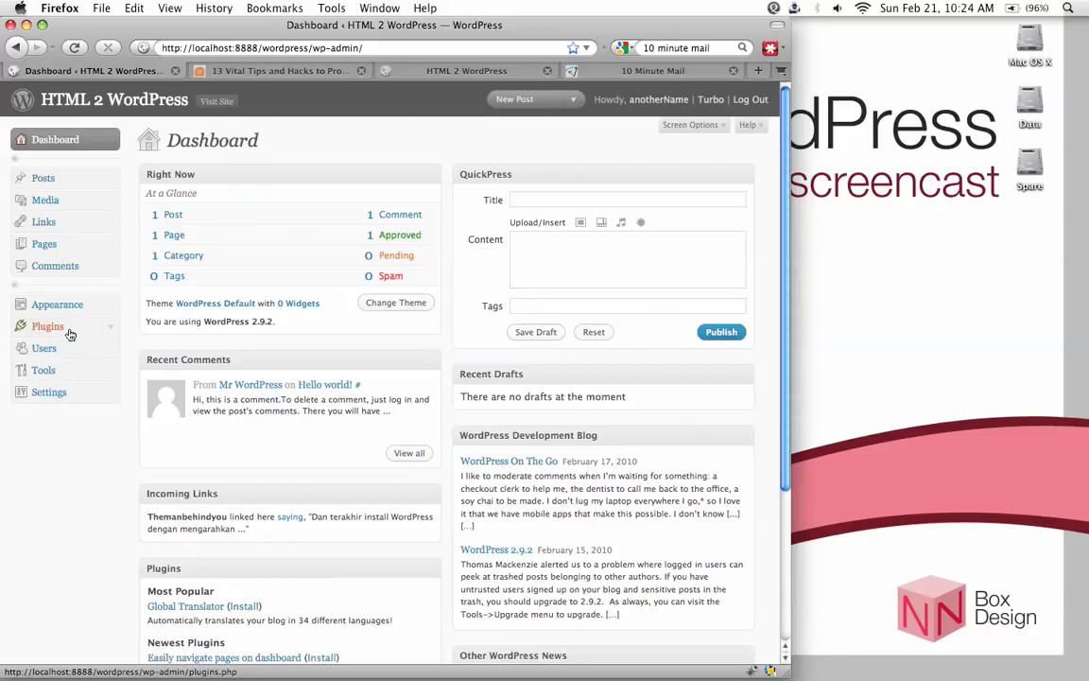
Delete the default admin user with all its posts and links, then open anotherName's profile
left_click(85, 353)
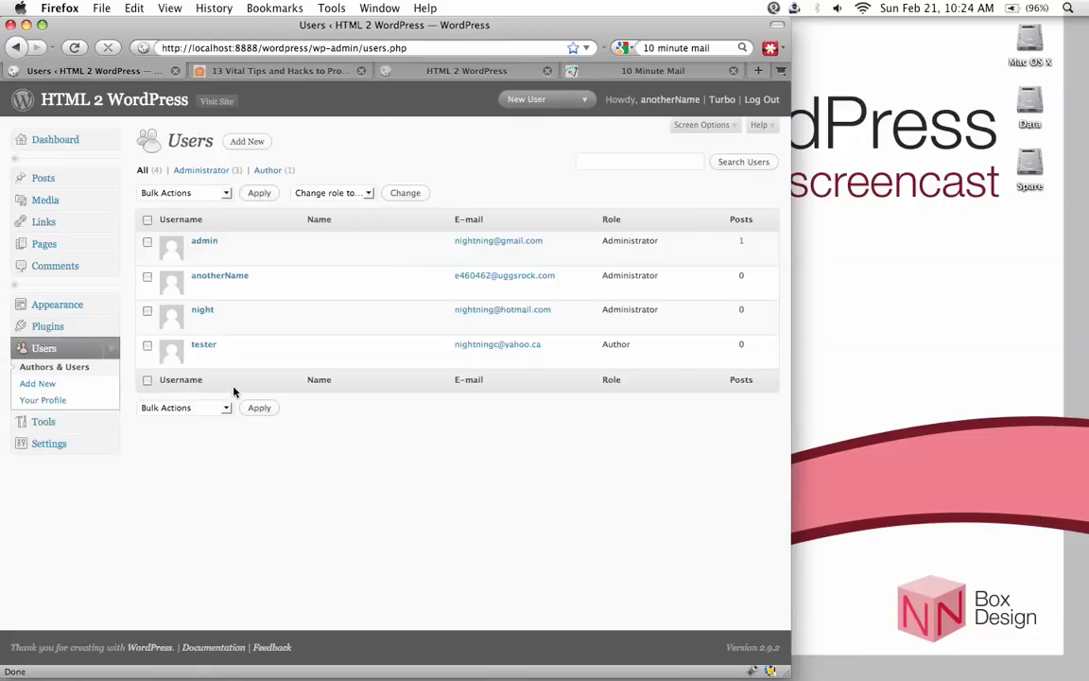
mouse_move(231, 247)
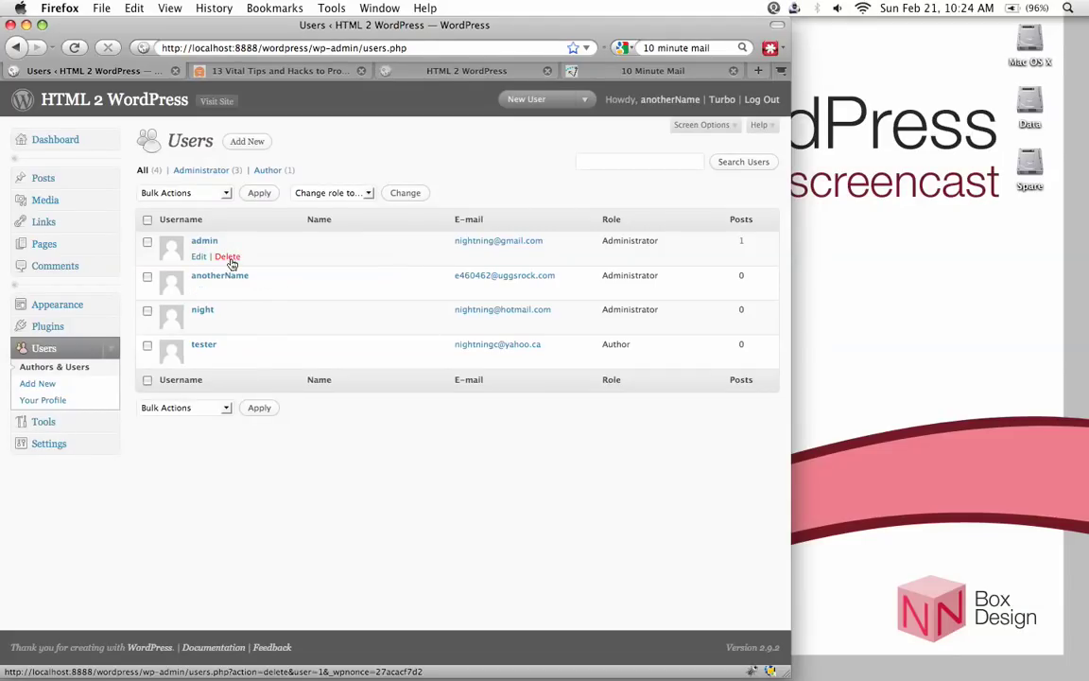
left_click(230, 261)
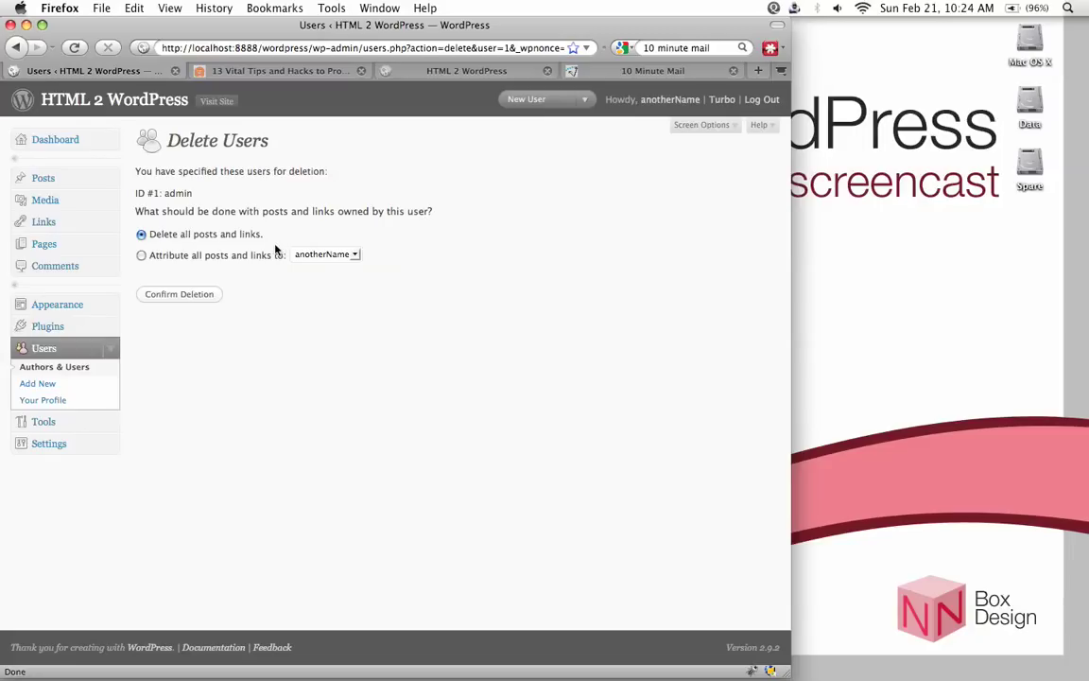
left_click_drag(267, 245, 194, 237)
left_click(242, 212)
left_click(192, 297)
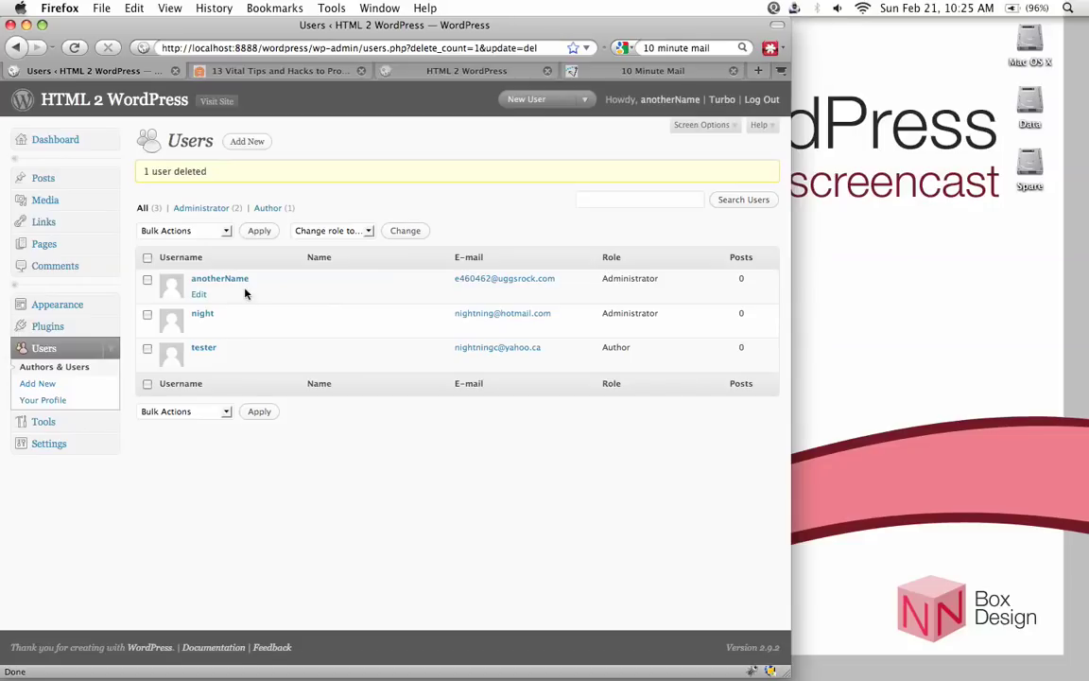
left_click(199, 294)
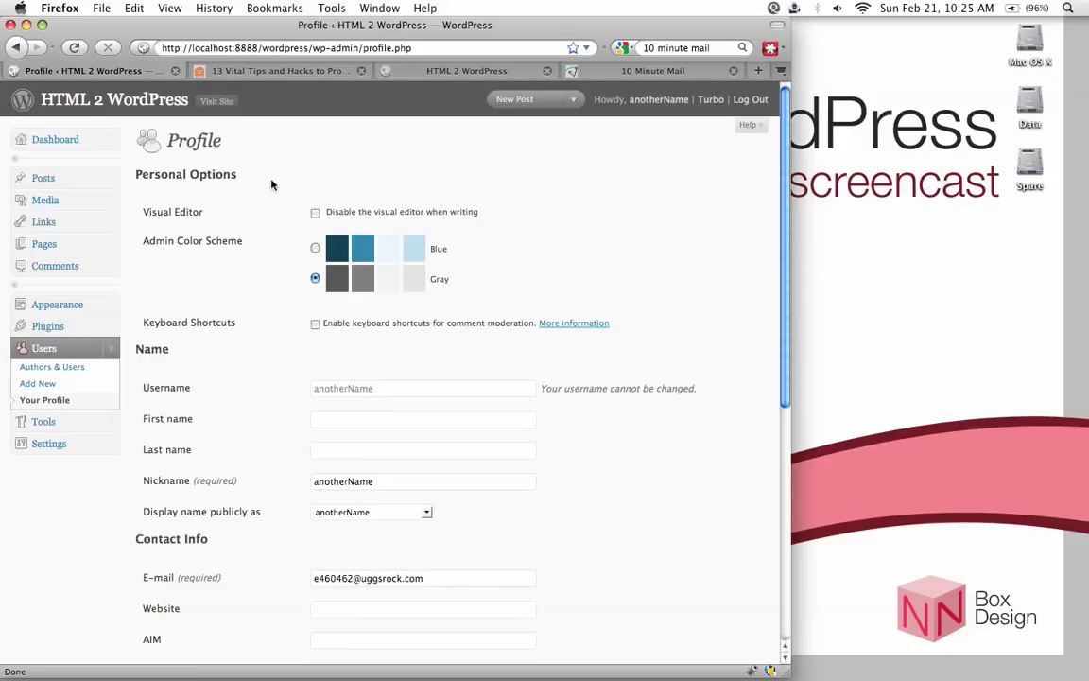
Replace the nickname with a new one and choose it as the public display name
scroll(259, 269, "down", 5)
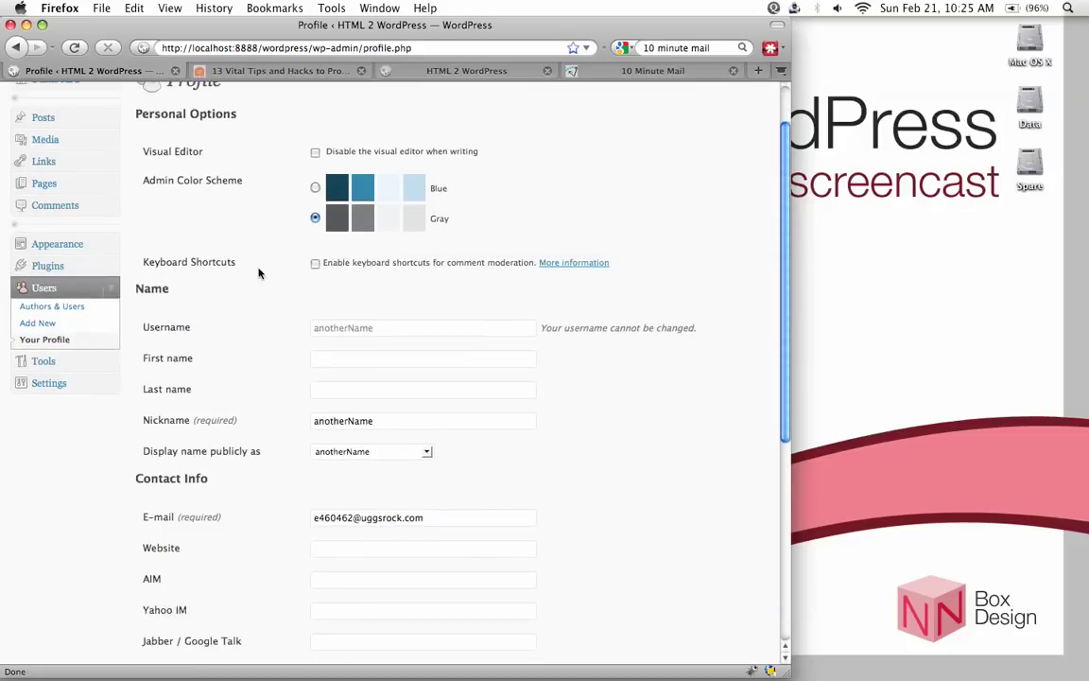
scroll(283, 264, "up", 1)
left_click(396, 253)
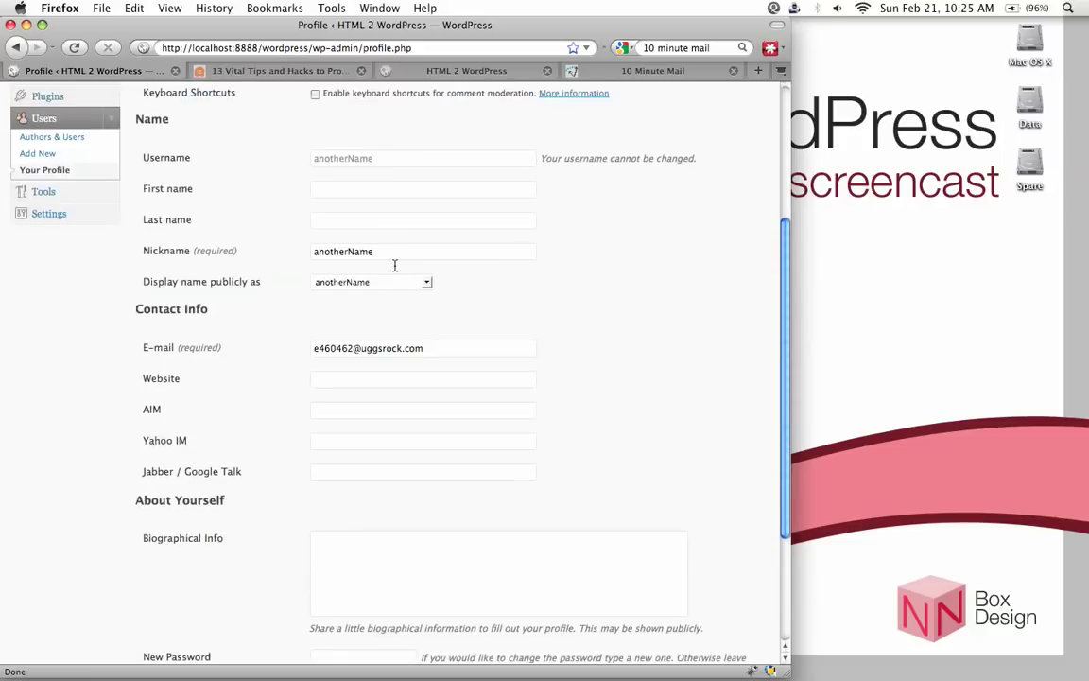
left_click_drag(374, 251, 316, 252)
left_click(318, 253)
double_click(318, 253)
key("BackSpace")
type("Cheryl")
left_click(364, 281)
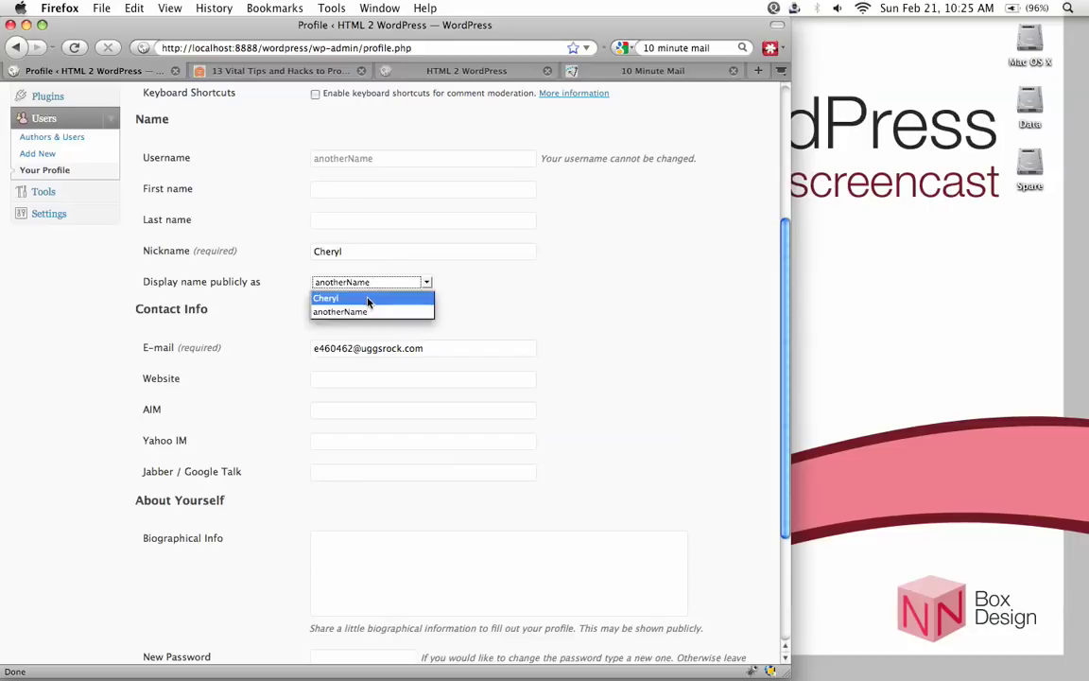
left_click(368, 299)
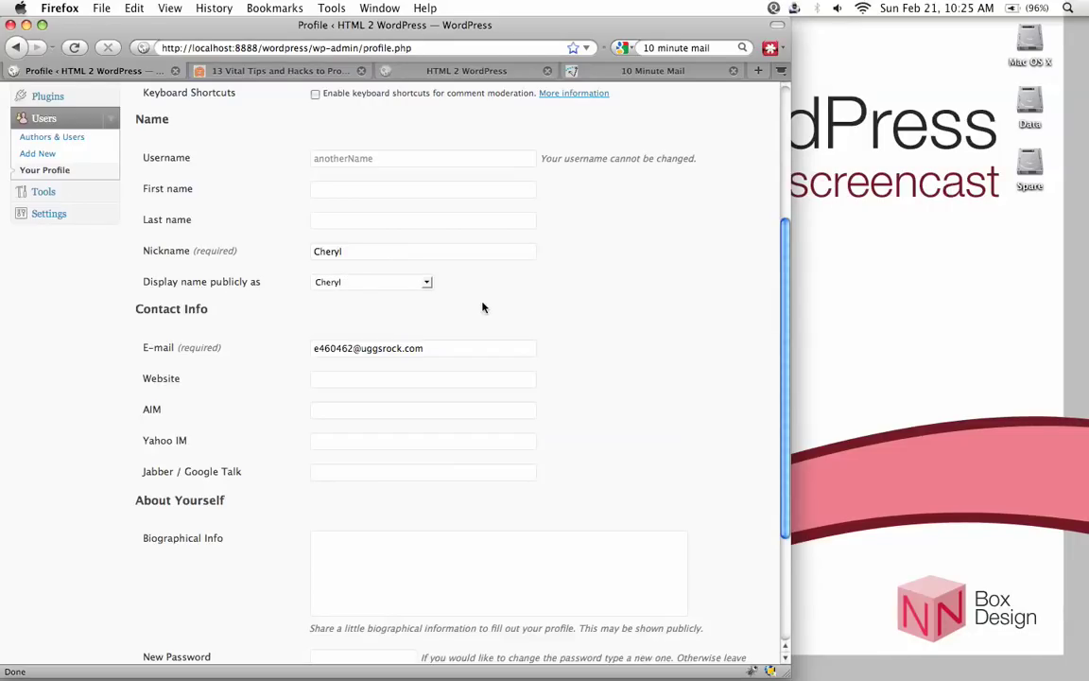
Change the contact e-mail to the user's regular address and update the profile
scroll(605, 319, "down", 3)
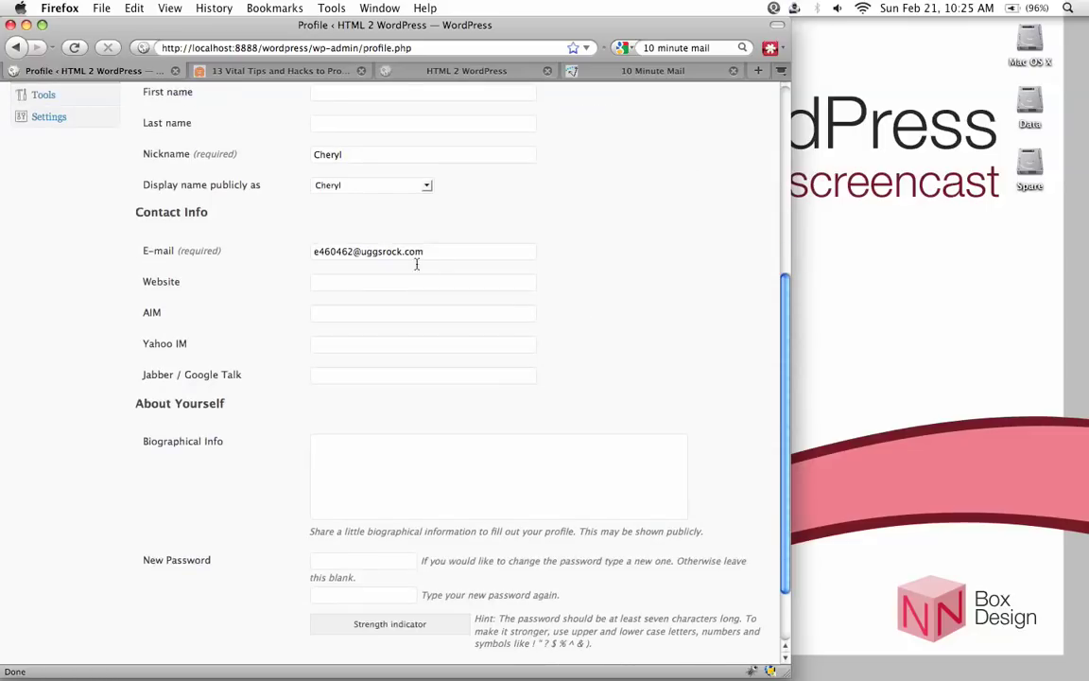
left_click_drag(431, 252, 285, 248)
key("BackSpace")
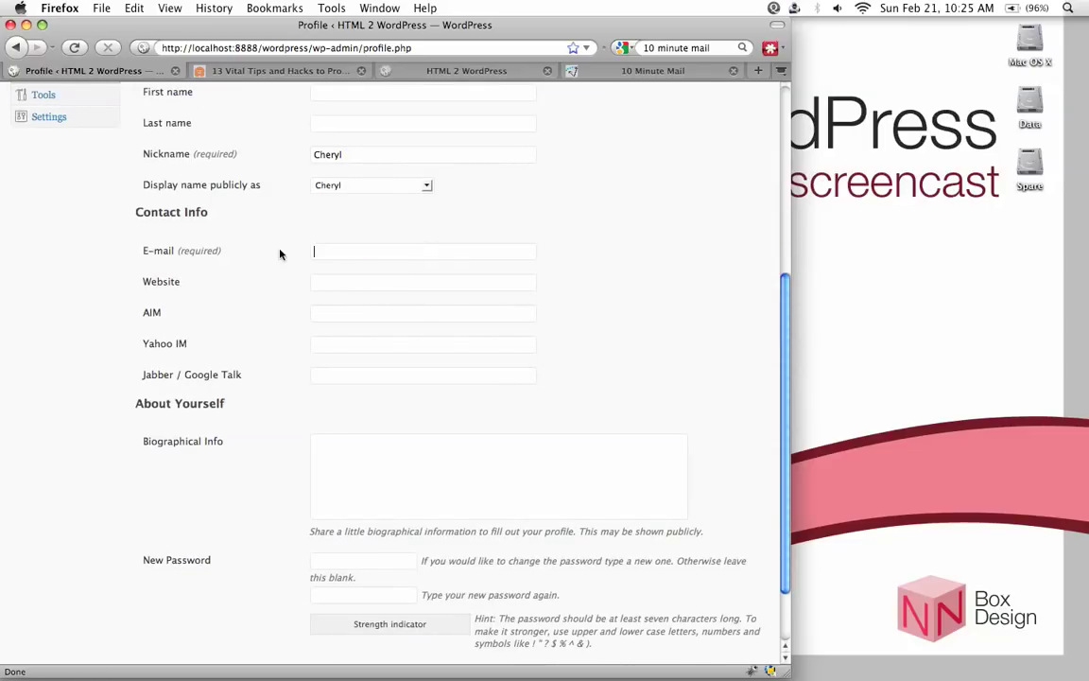
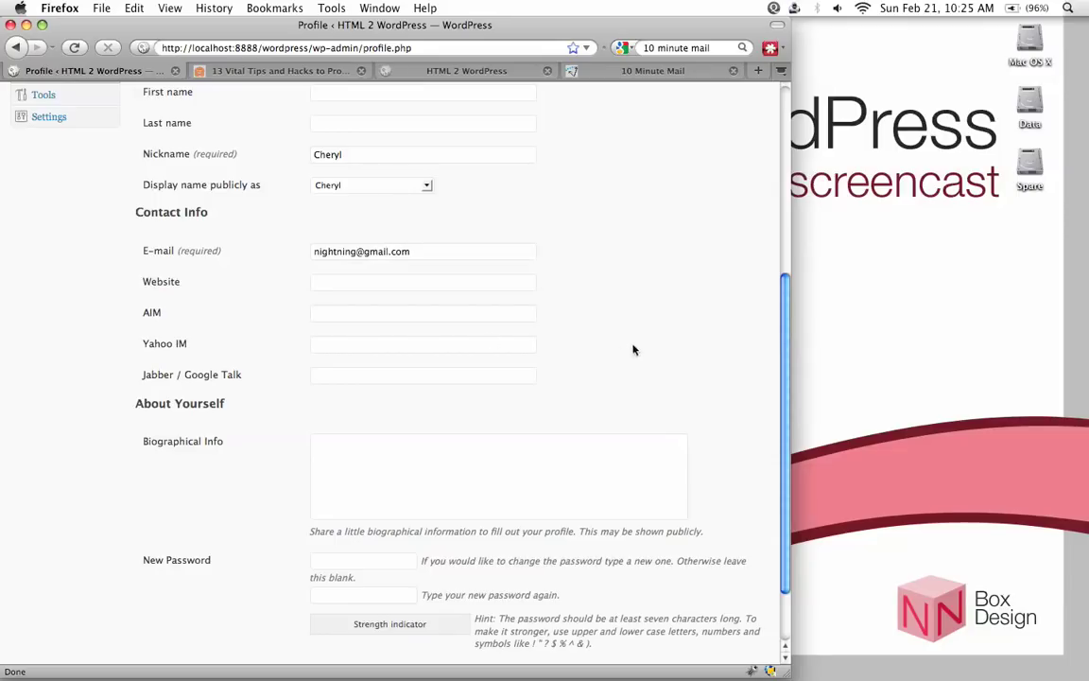
scroll(681, 348, "down", 2)
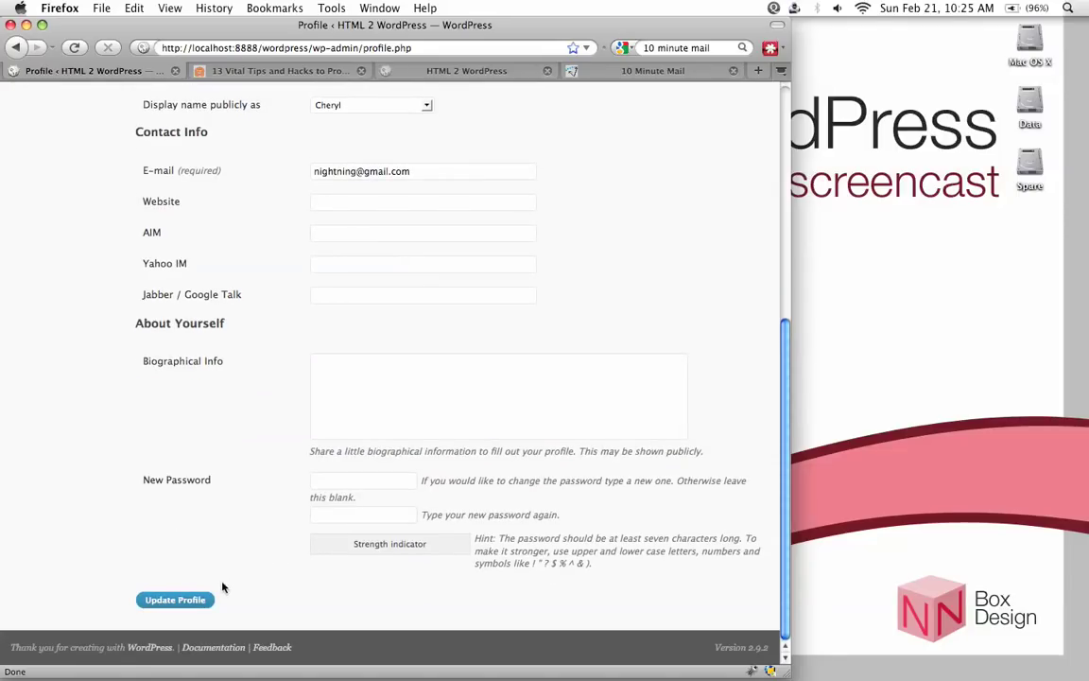
left_click(189, 601)
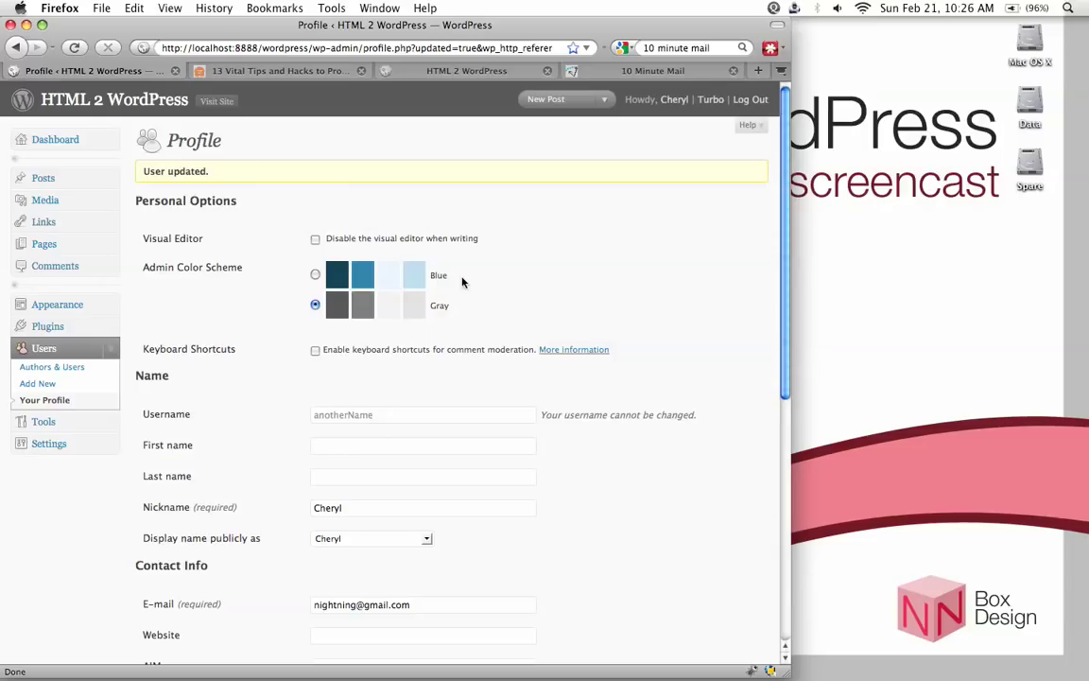
Log out and try logging in with the made-up username 'dfakfjaskldf' to see it rejected
left_click(753, 100)
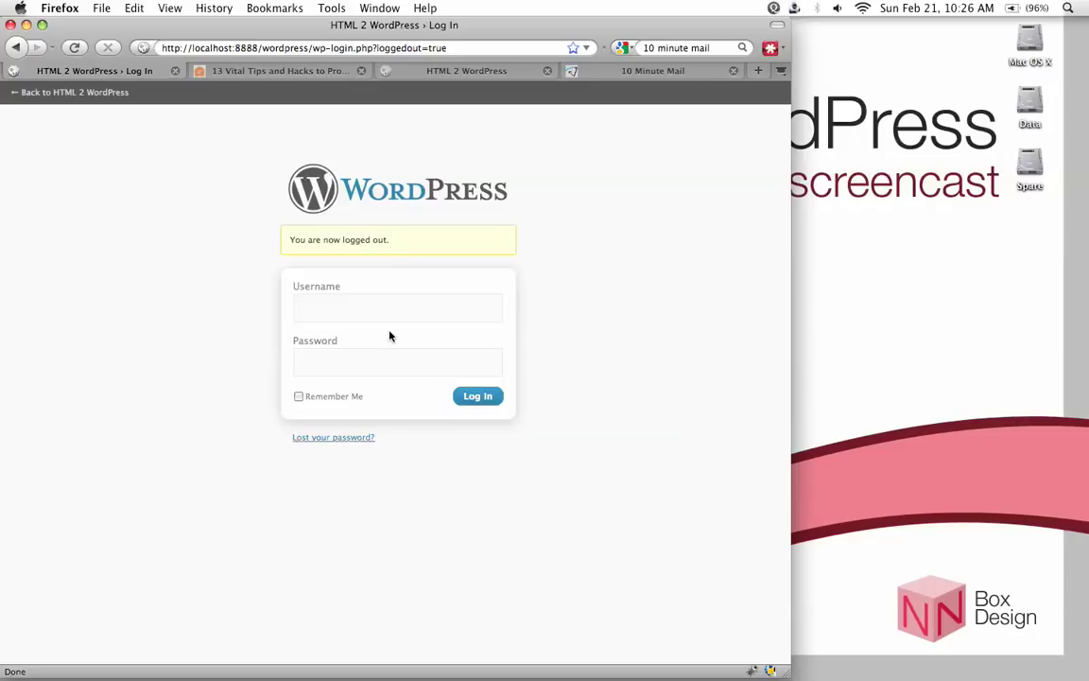
type("nightni")
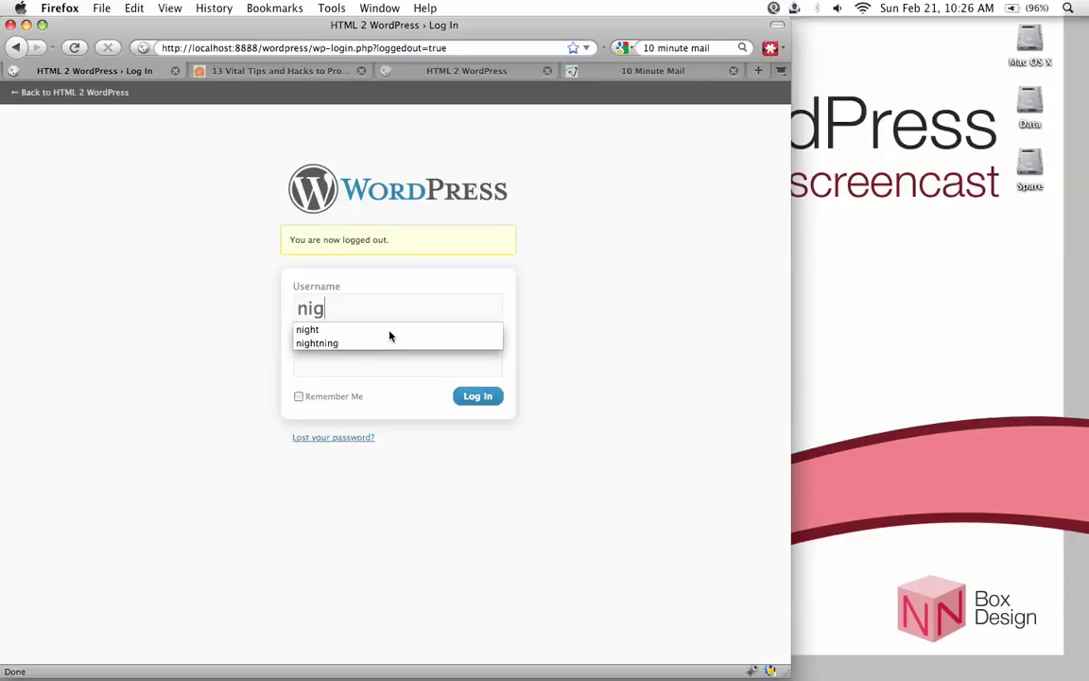
key("BackSpace")
key("BackSpace")
key("BackSpace")
key("BackSpace")
key("BackSpace")
key("BackSpace")
key("BackSpace")
key("BackSpace")
type("dfakfjaskldf")
key("Tab")
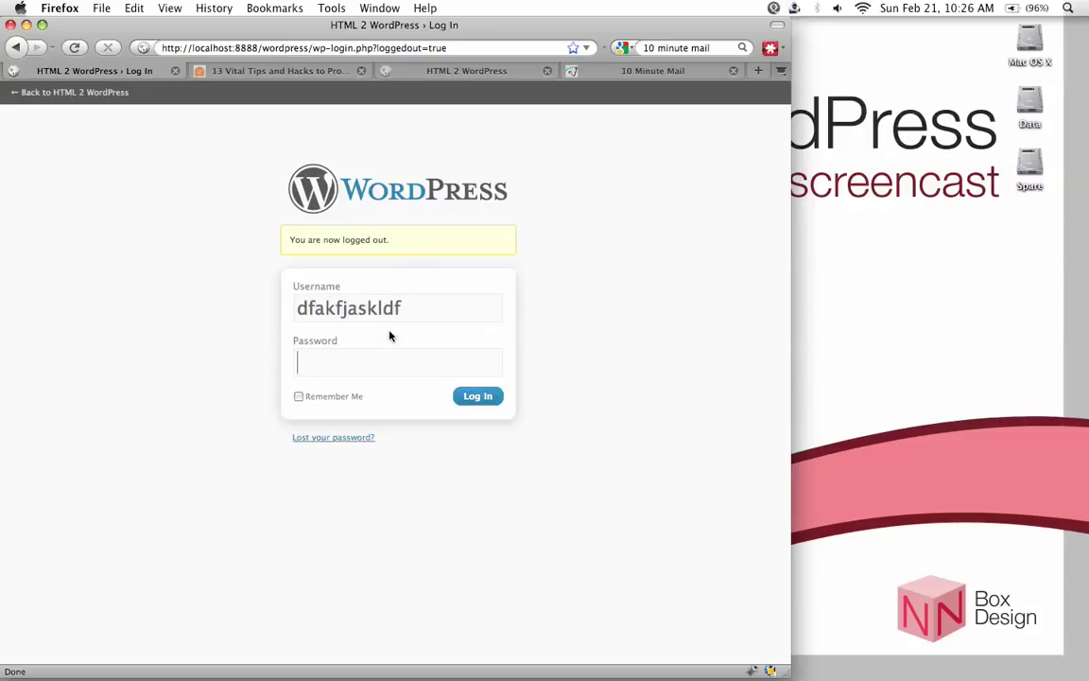
type("asdfjkladsfjk")
left_click(477, 397)
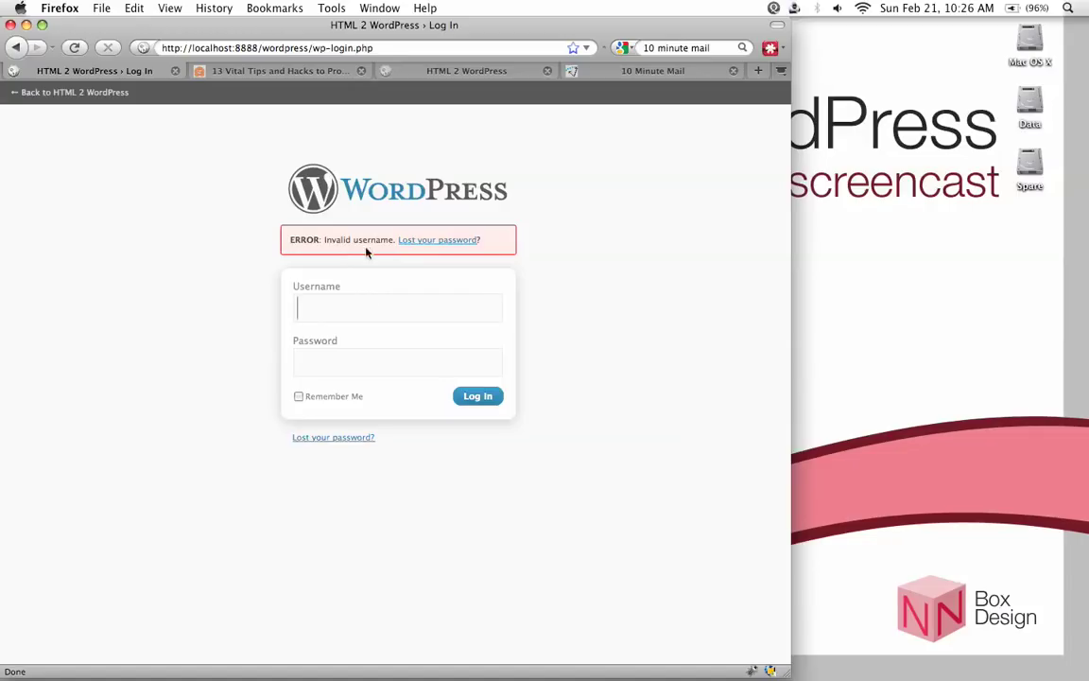
Try logging in as anotherName with a wrong password to see it rejected
type("anotherName")
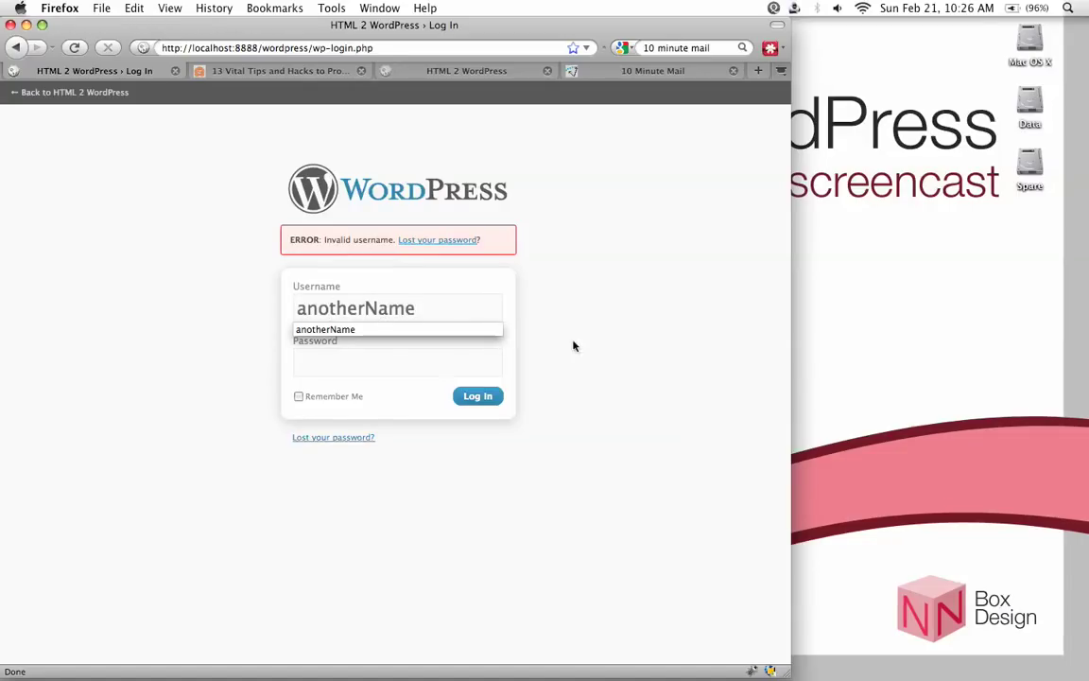
key("Escape")
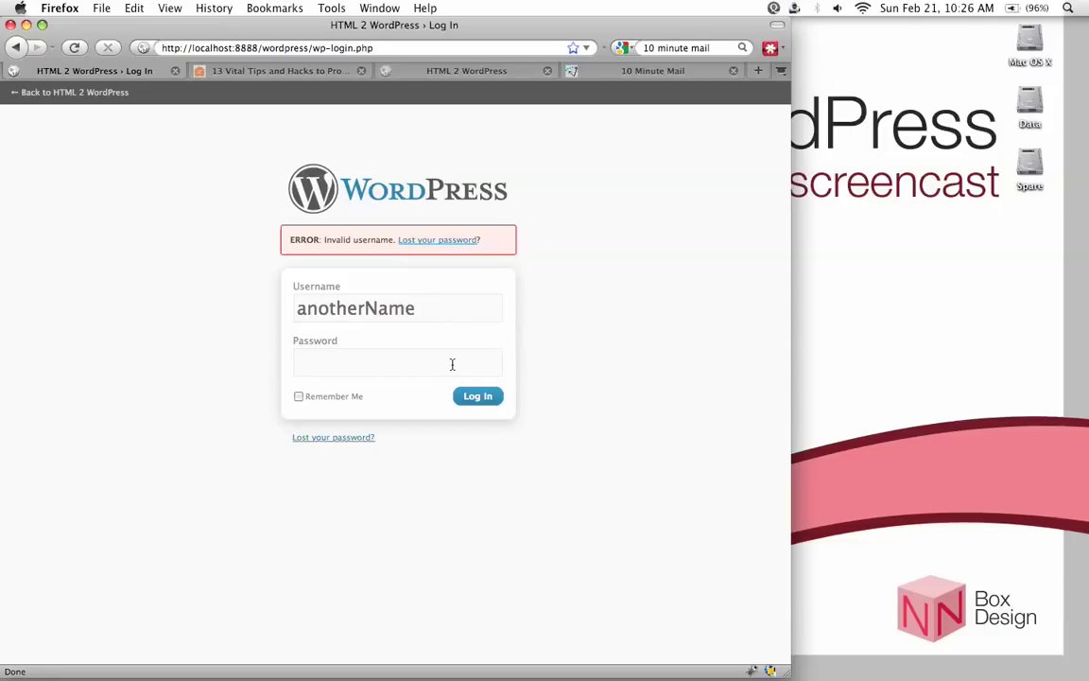
left_click(446, 362)
type("************")
left_click(484, 396)
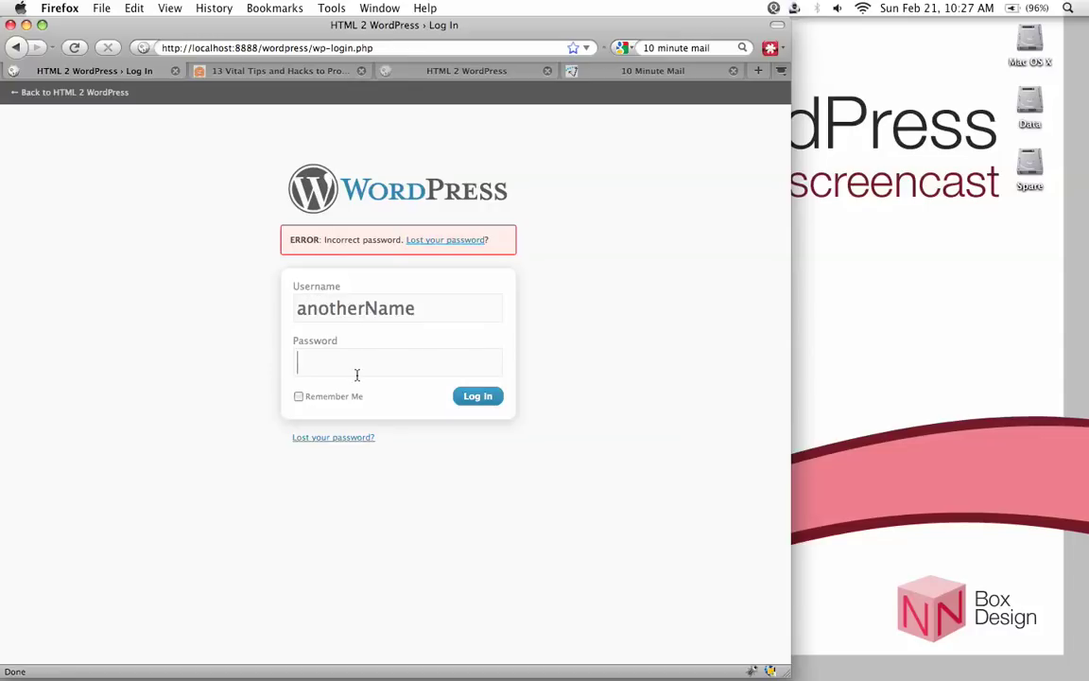
Log in as anotherName with the correct password
left_click_drag(416, 319, 303, 311)
key("BackSpace")
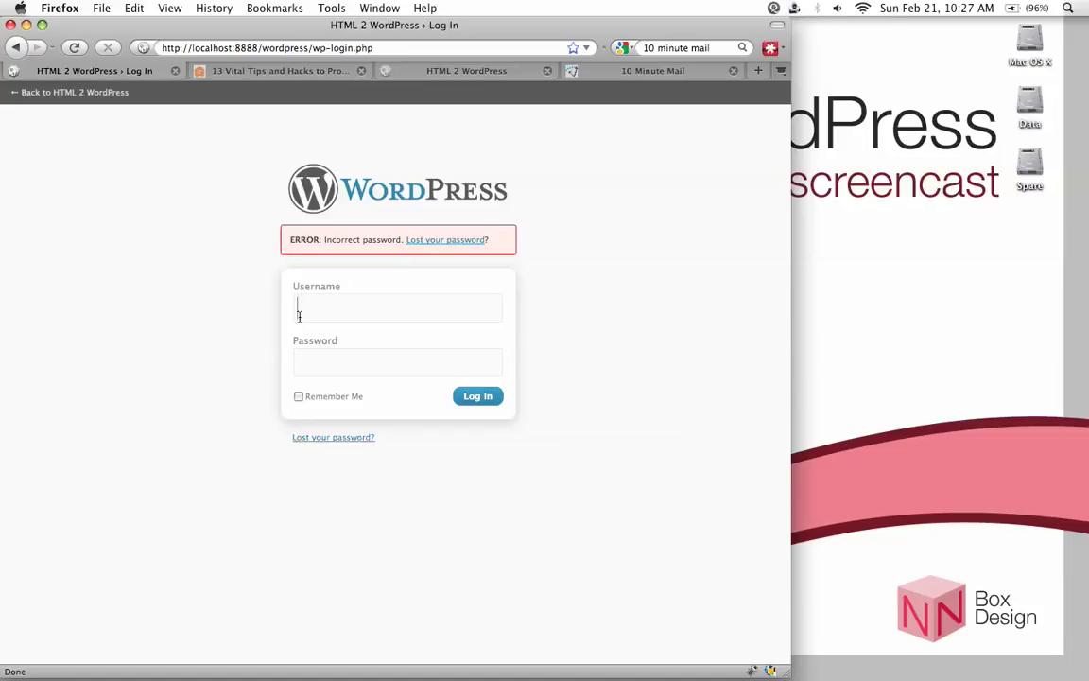
type("anotherName")
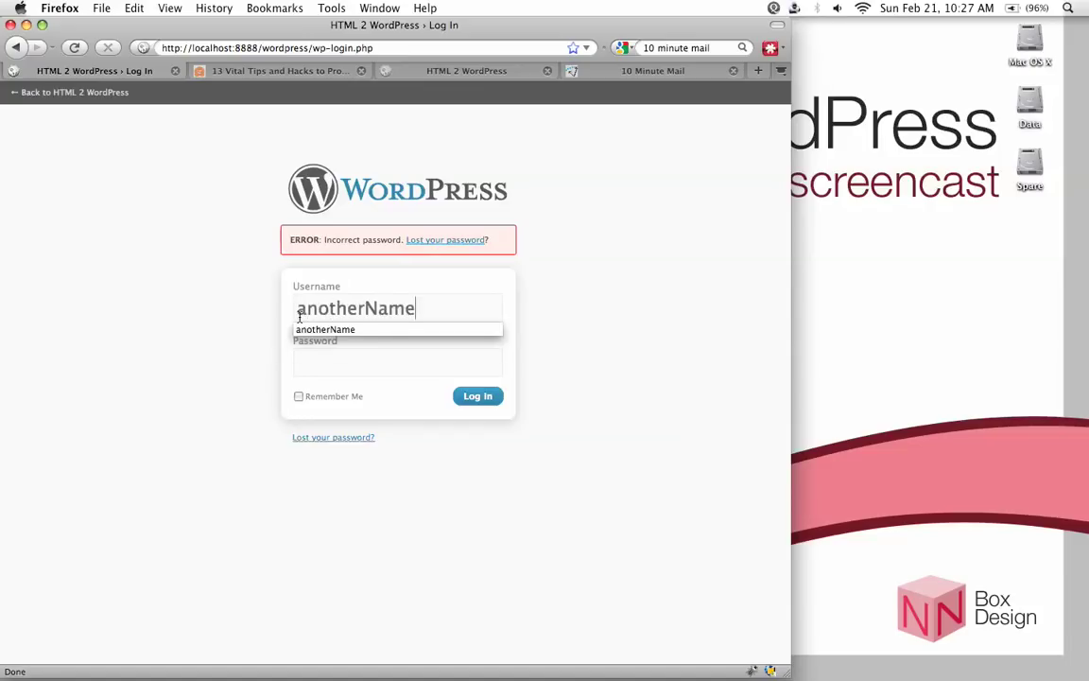
key("Tab")
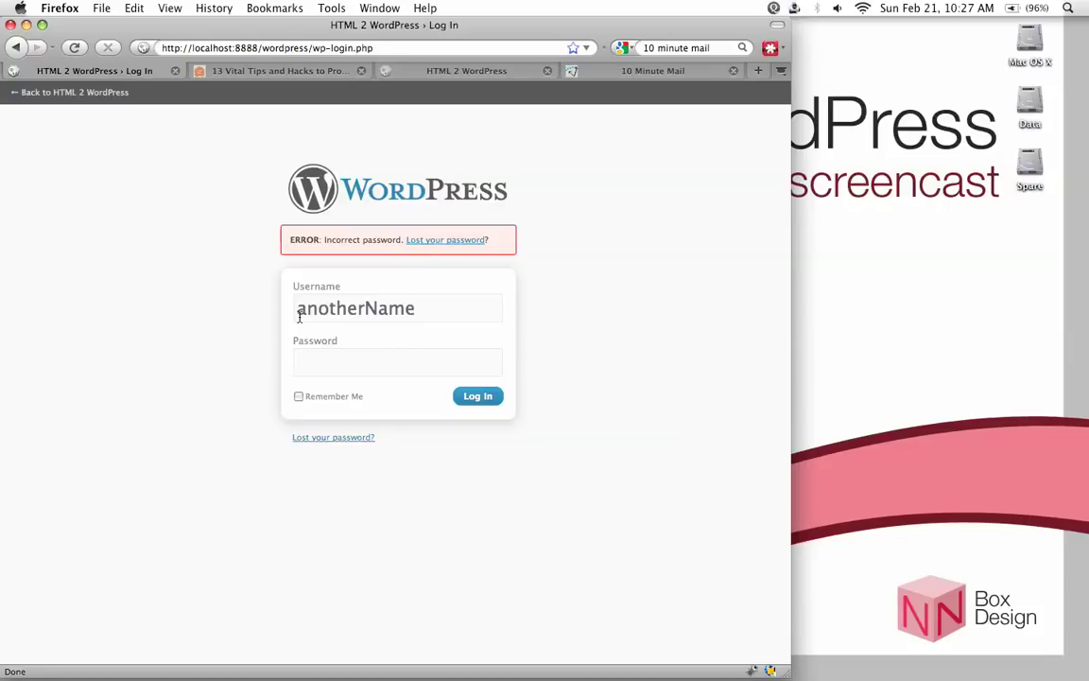
type("************")
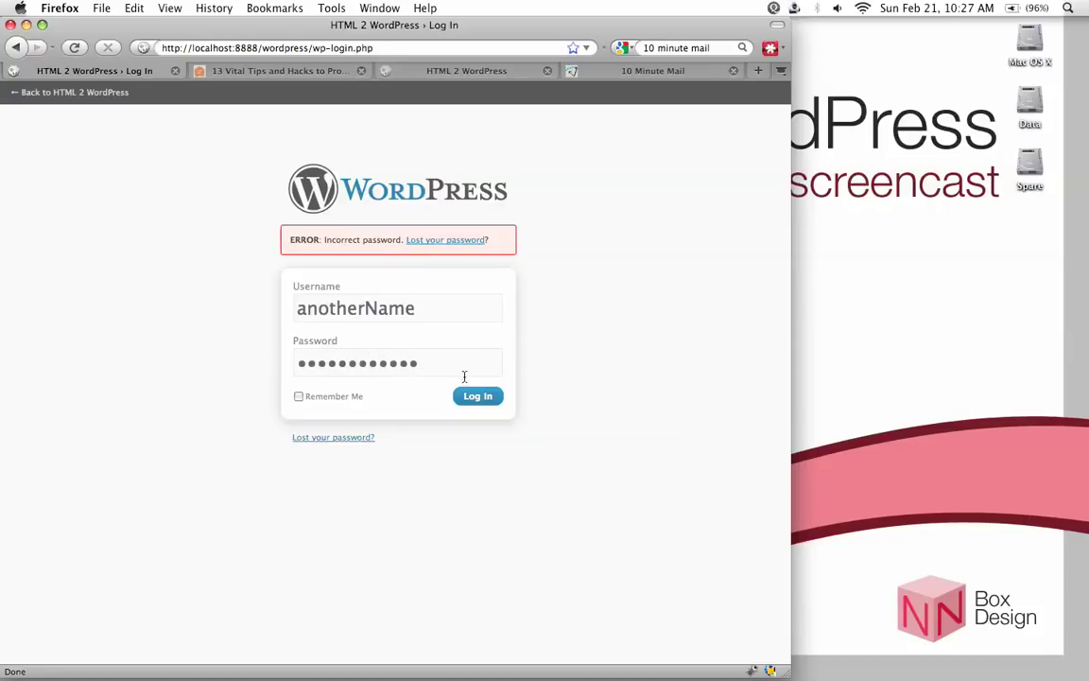
left_click(484, 396)
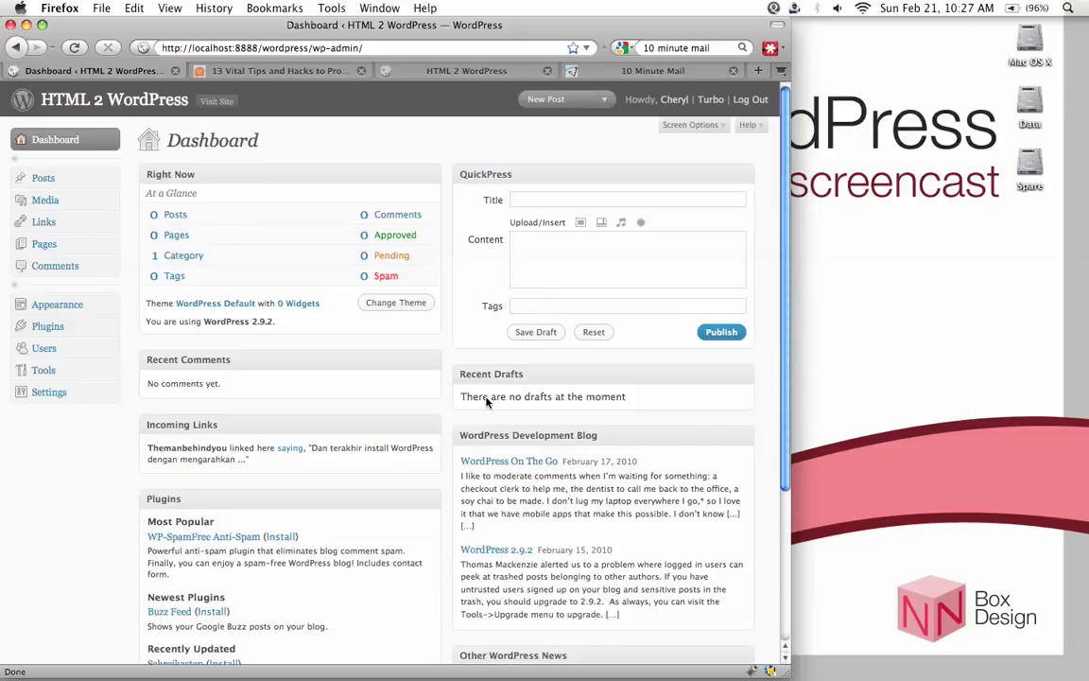
Open the Plugins > Add New page
scroll(438, 388, "down", 3)
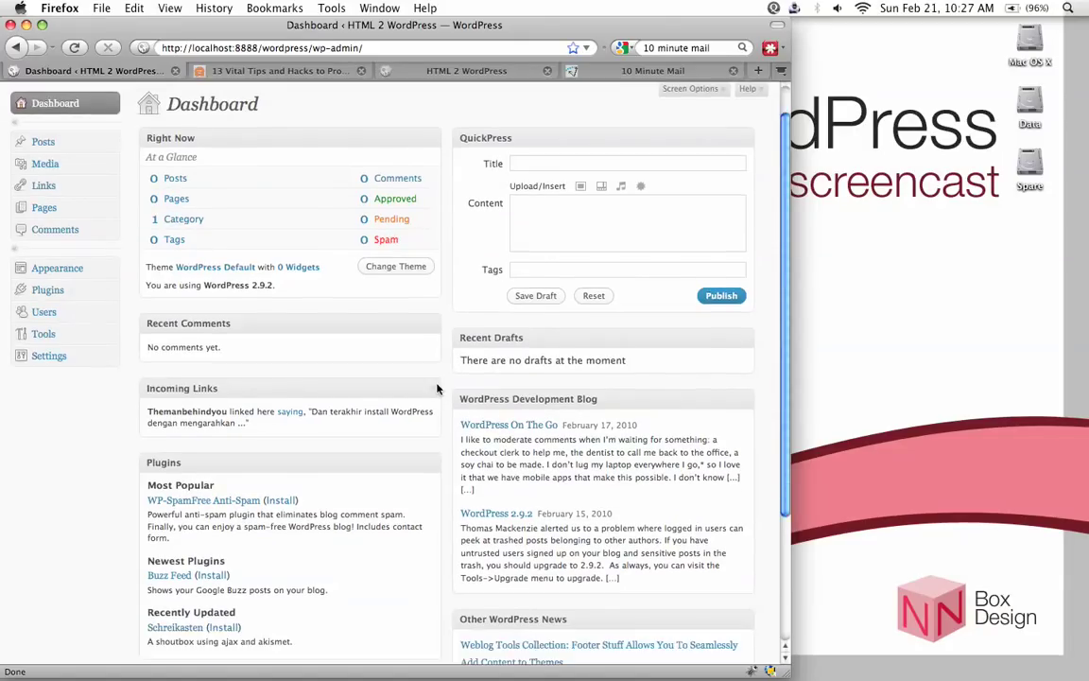
scroll(189, 275, "up", 1)
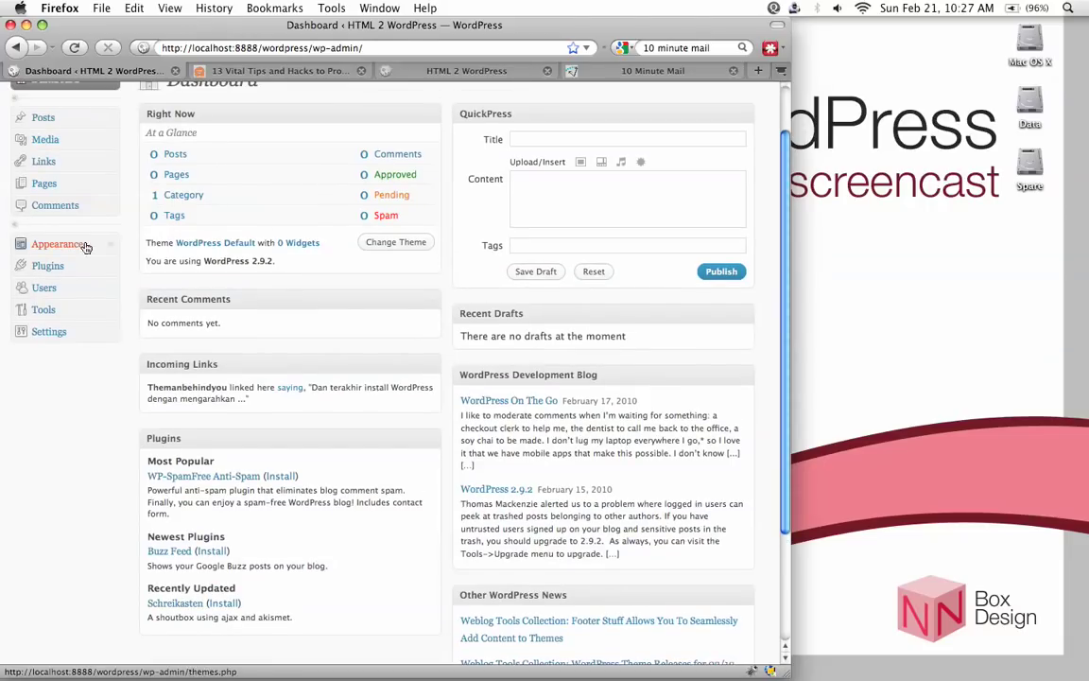
left_click(110, 267)
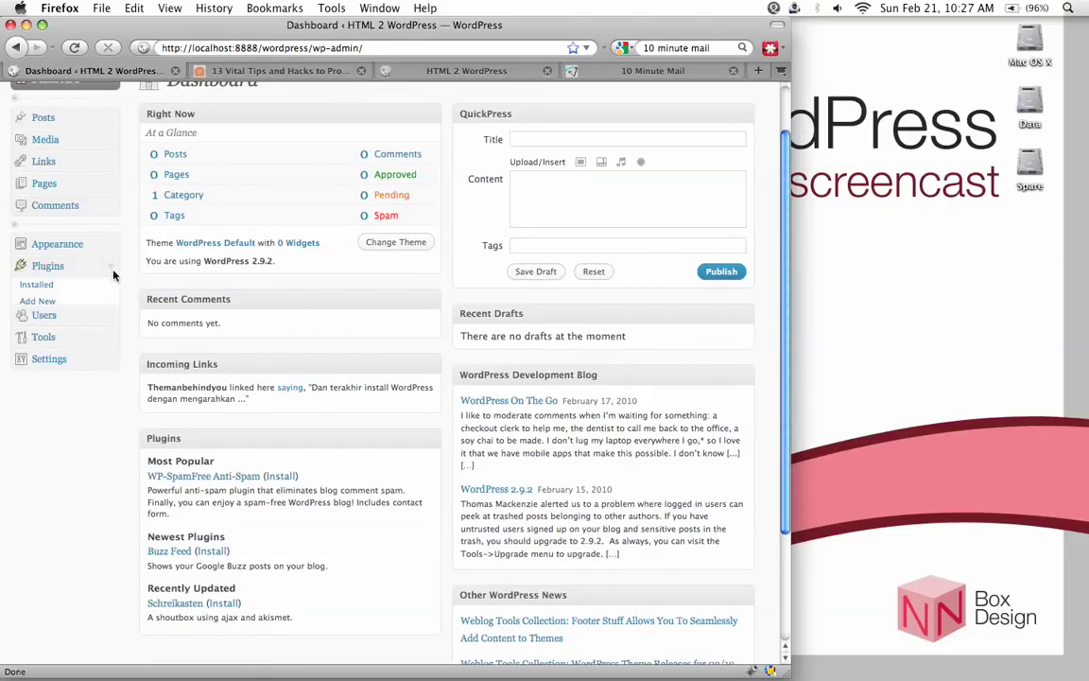
left_click(62, 303)
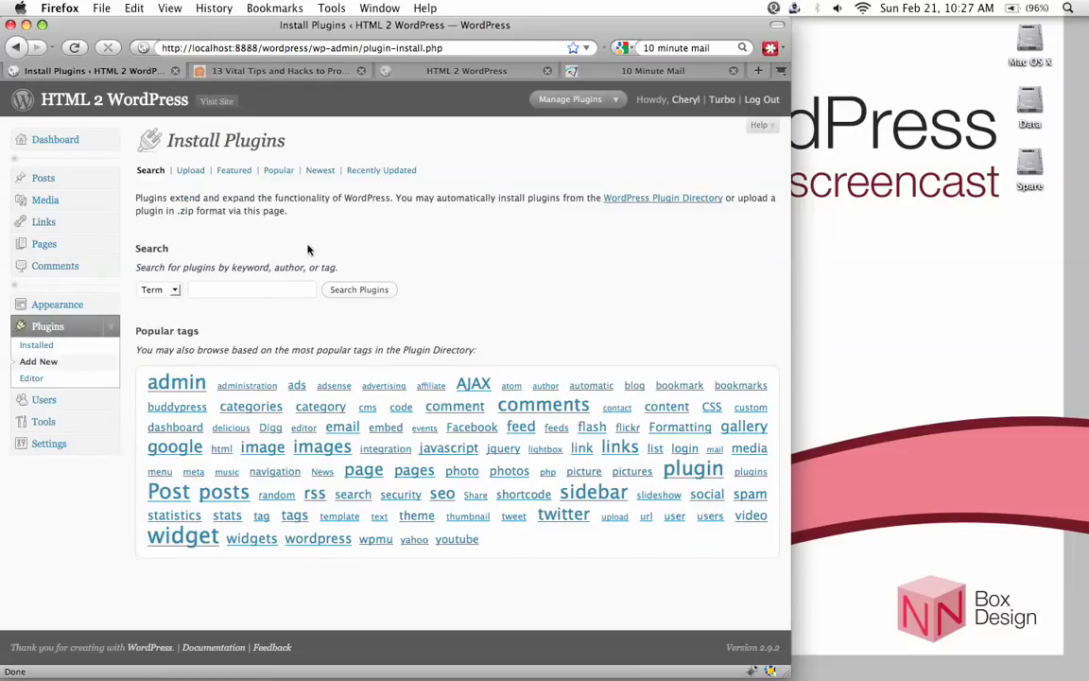
Enter 'limit login attempts' as the plugin search term
left_click(245, 292)
type("limit")
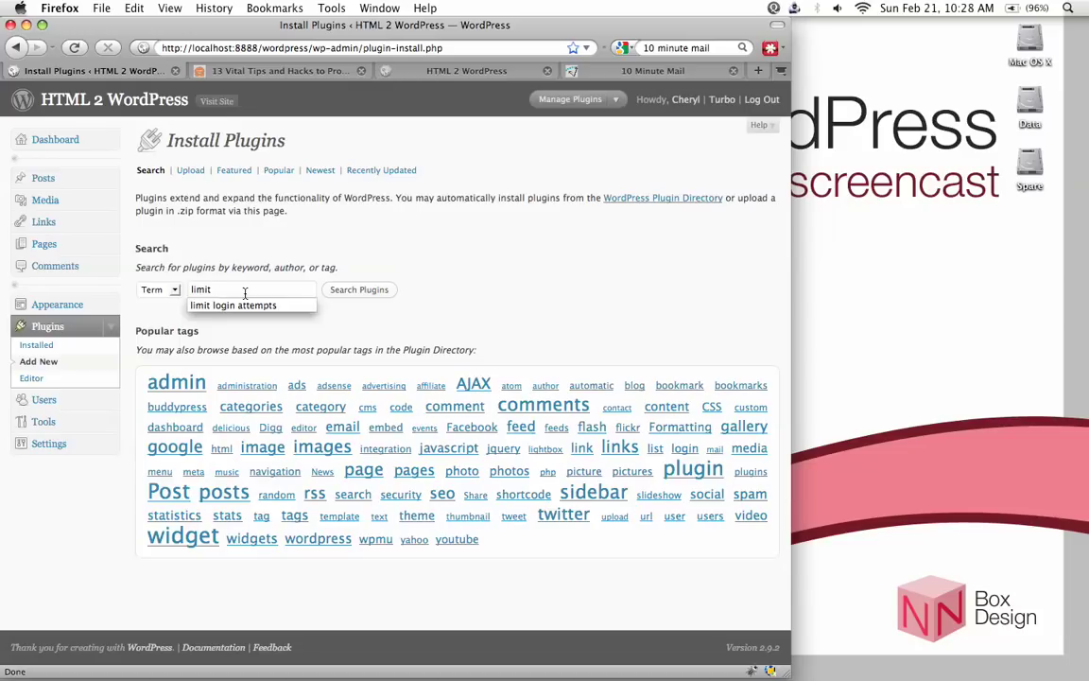
type("login attempts")
left_click(599, 285)
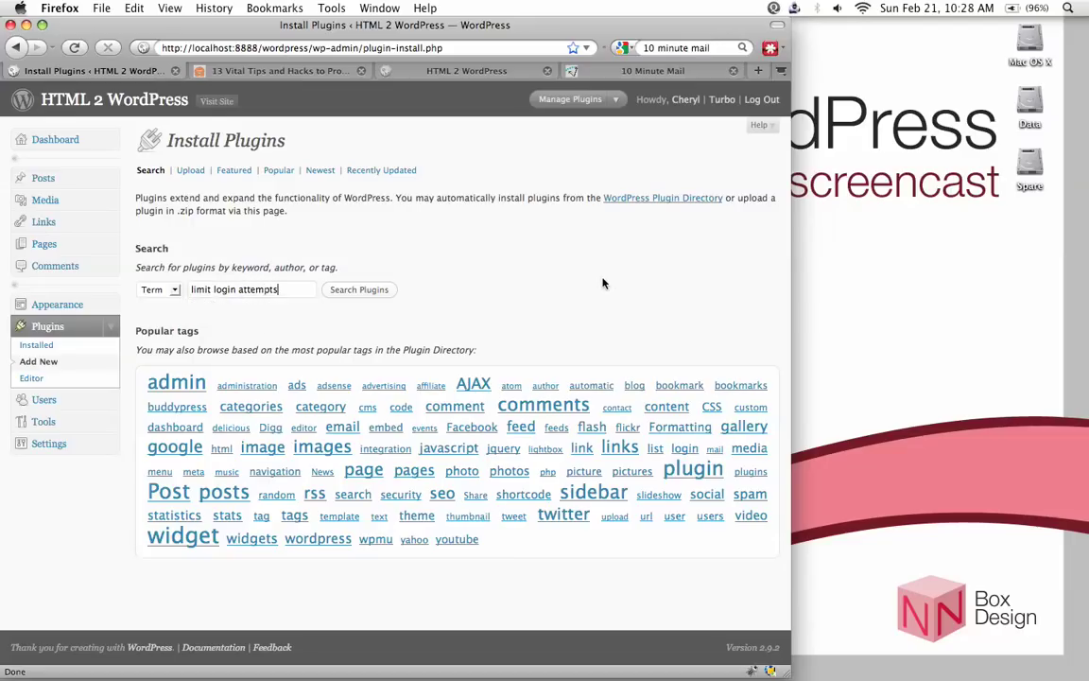
Search the plugin directory and open the Limit Login Attempts 1.4.1 install details
left_click(370, 295)
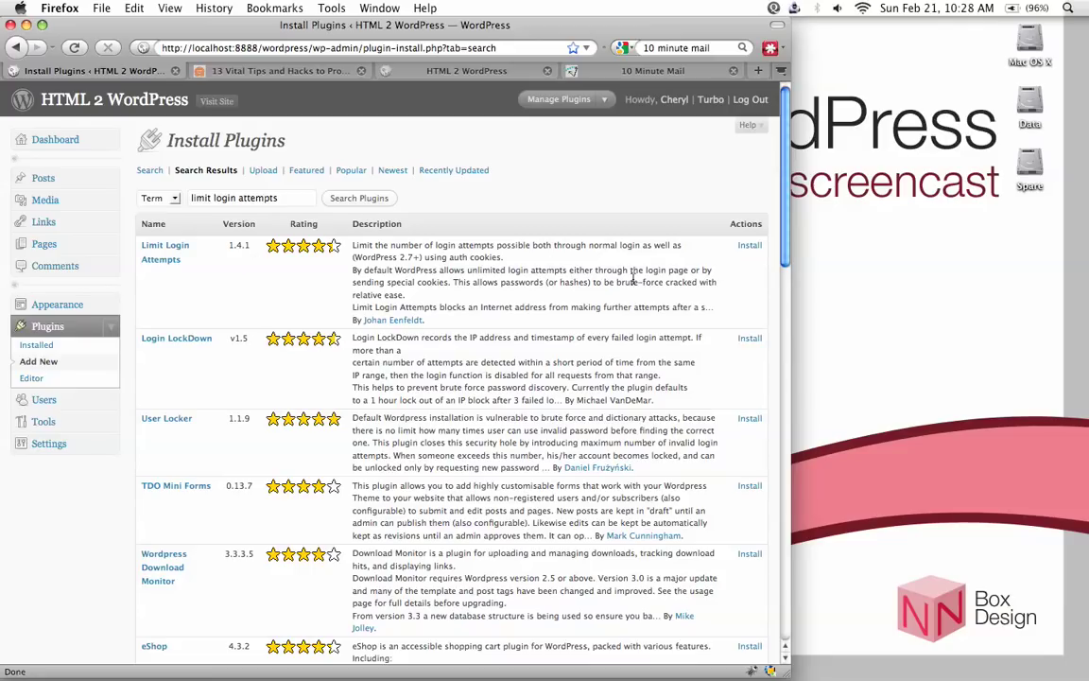
left_click(751, 246)
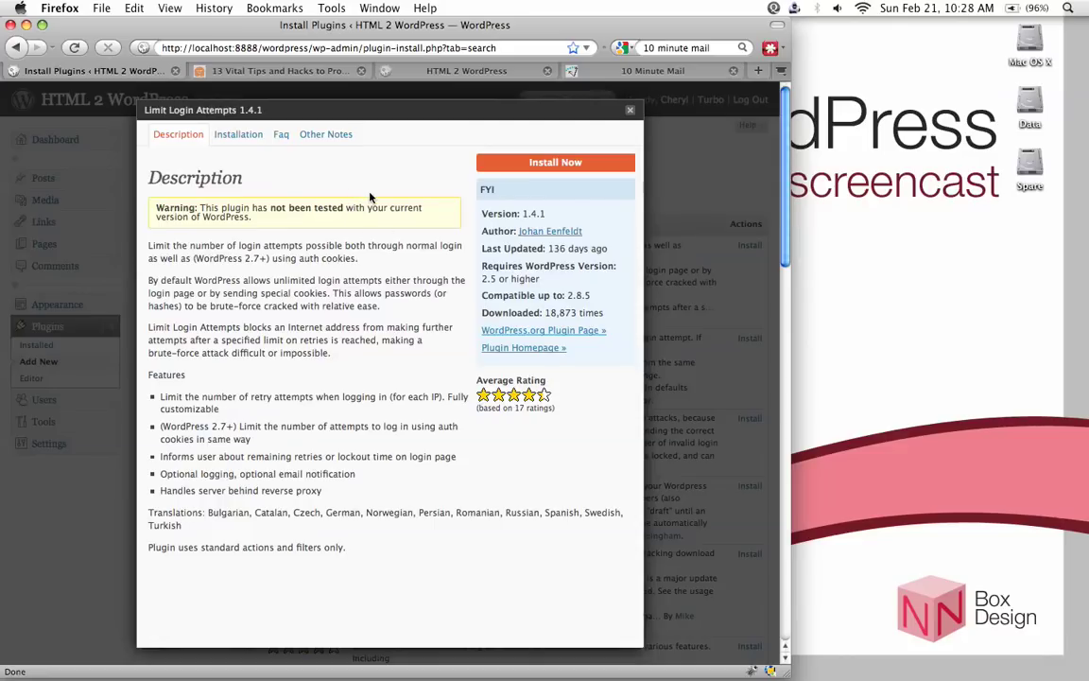
Install Limit Login Attempts 1.4.1 from the plugin popup and activate it
left_click(522, 170)
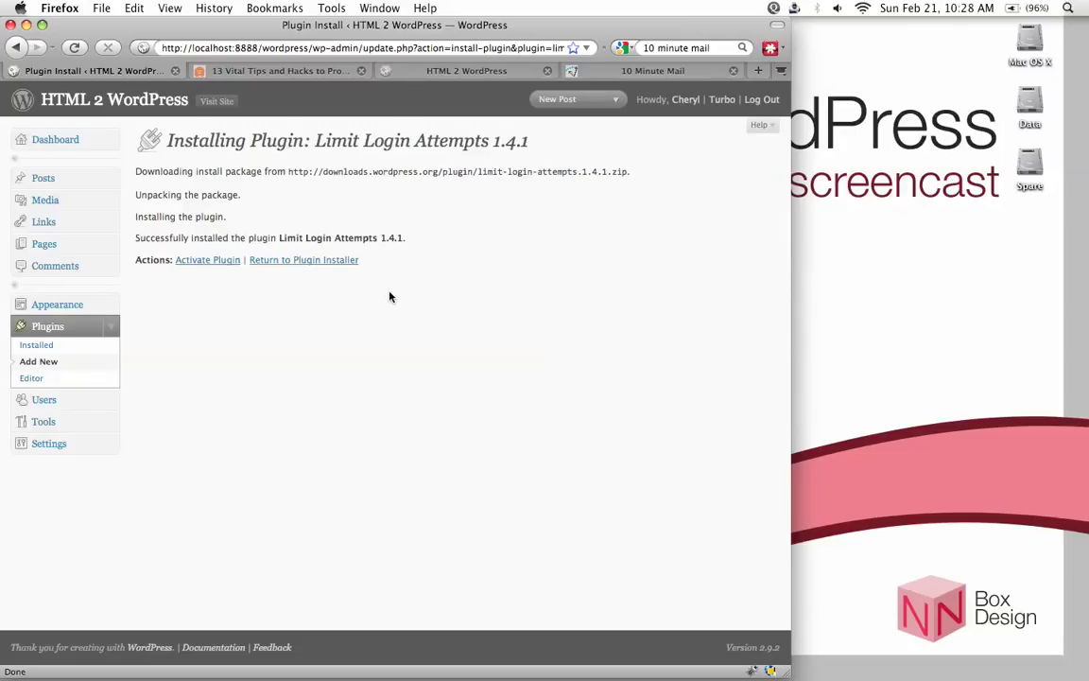
left_click(208, 265)
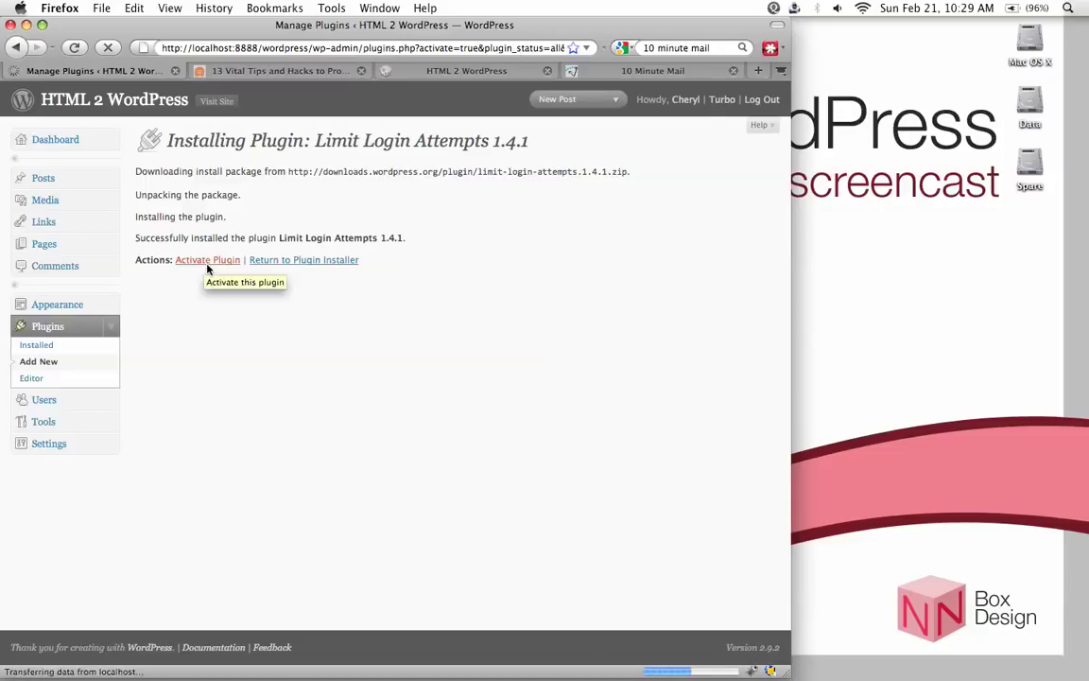